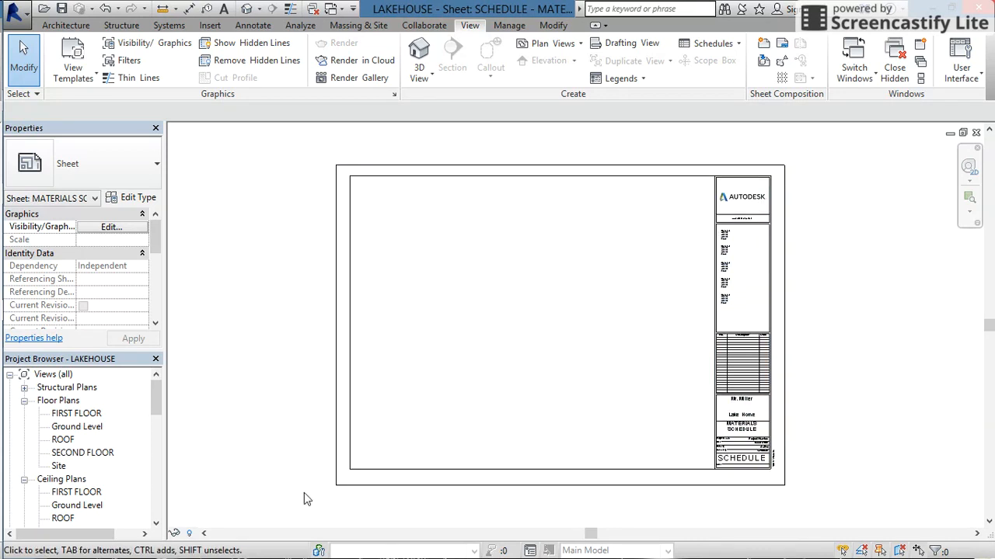
Step: Create a multi-category material takeoff named "MATERIAL TAKE-OFF TOTALS" for the New Construction phase
{"action": "left_click_drag", "start_coordinate": [154, 401], "coordinate": [167, 499]}
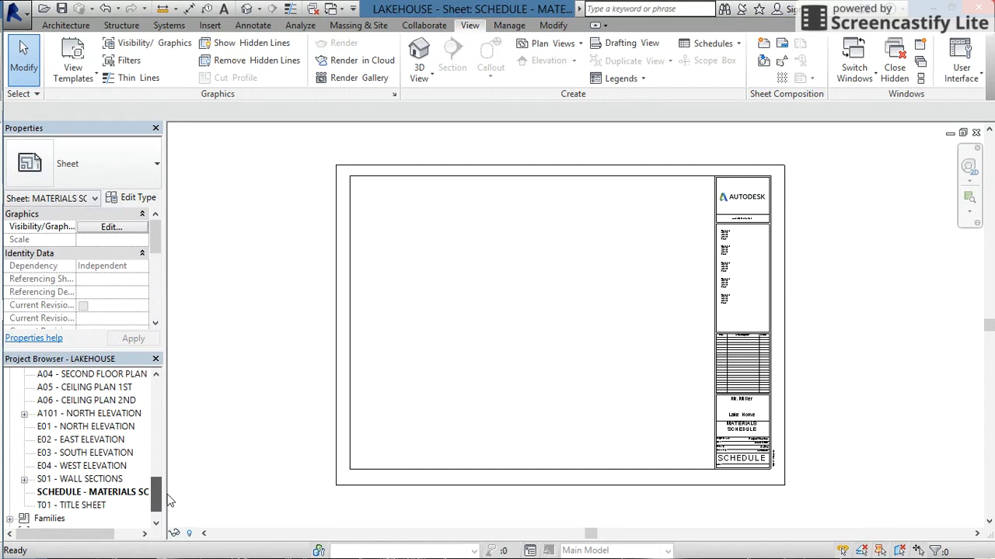
{"action": "left_click", "coordinate": [78, 494]}
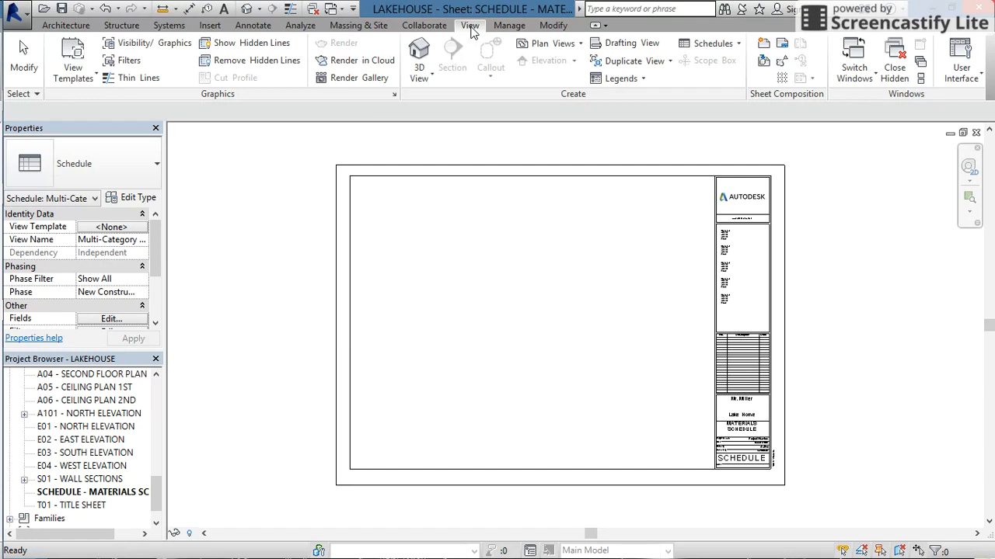
{"action": "left_click", "coordinate": [738, 44]}
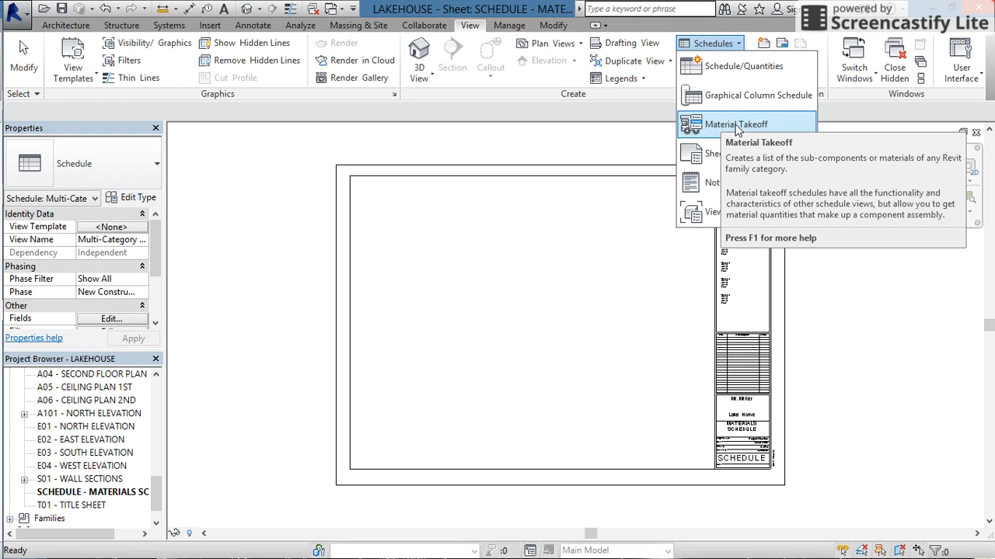
{"action": "left_click", "coordinate": [734, 126]}
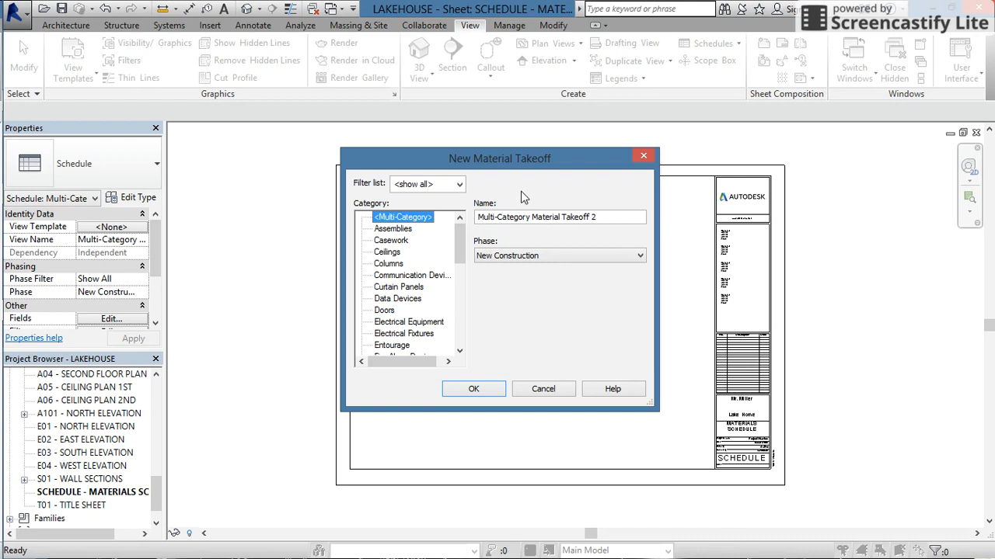
{"action": "left_click_drag", "start_coordinate": [606, 217], "coordinate": [464, 217]}
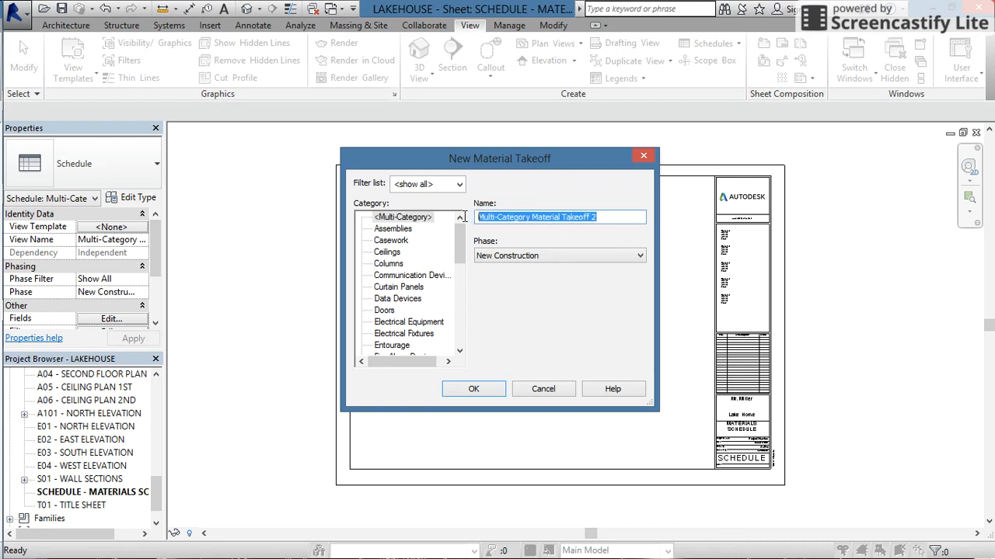
{"action": "type", "text": "M"}
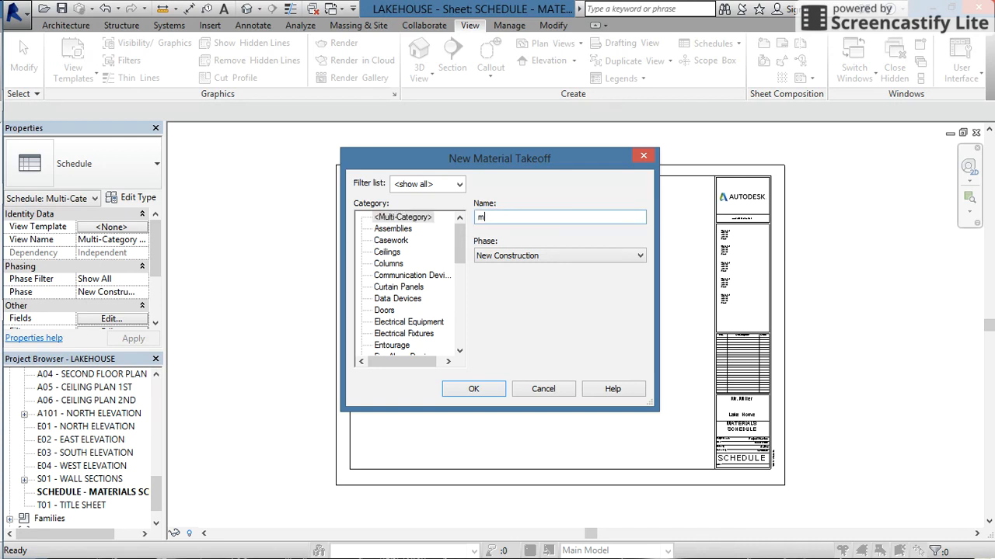
{"action": "type", "text": "ATERIAL TAKE-OFF TOTL"}
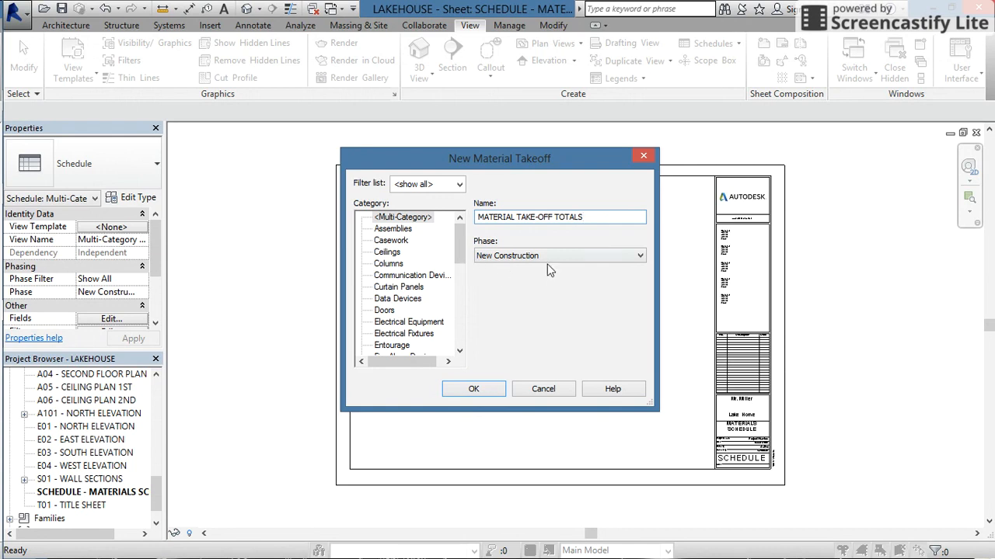
{"action": "left_click", "coordinate": [482, 389]}
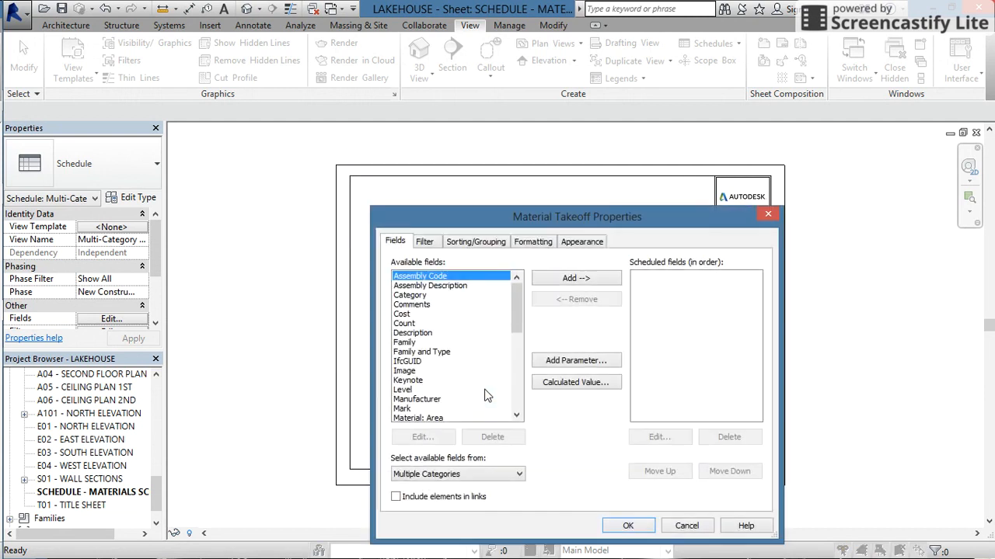
Step: Add the Count, Description, and Family and Type fields to the material takeoff's scheduled fields
{"action": "left_click_drag", "start_coordinate": [636, 230], "coordinate": [549, 155]}
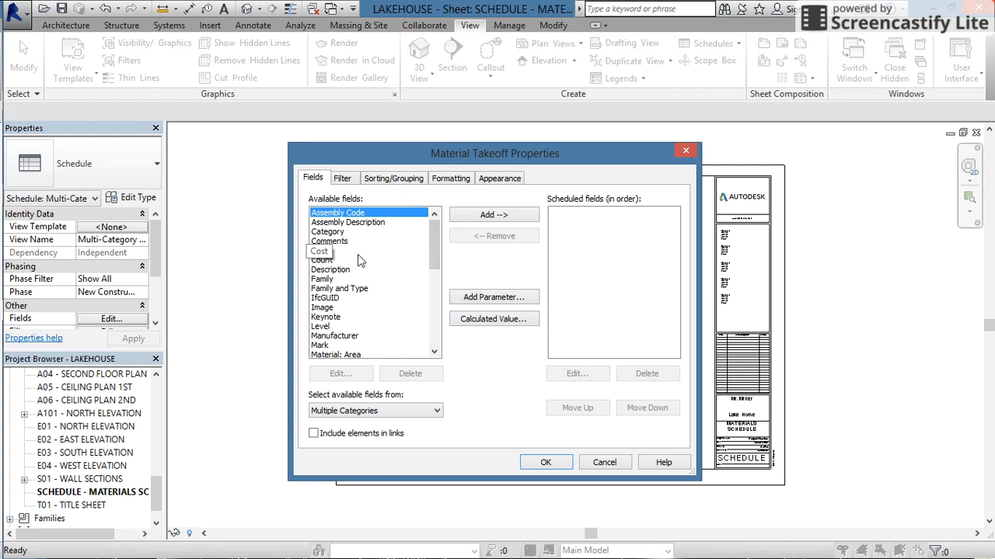
{"action": "left_click", "coordinate": [334, 261]}
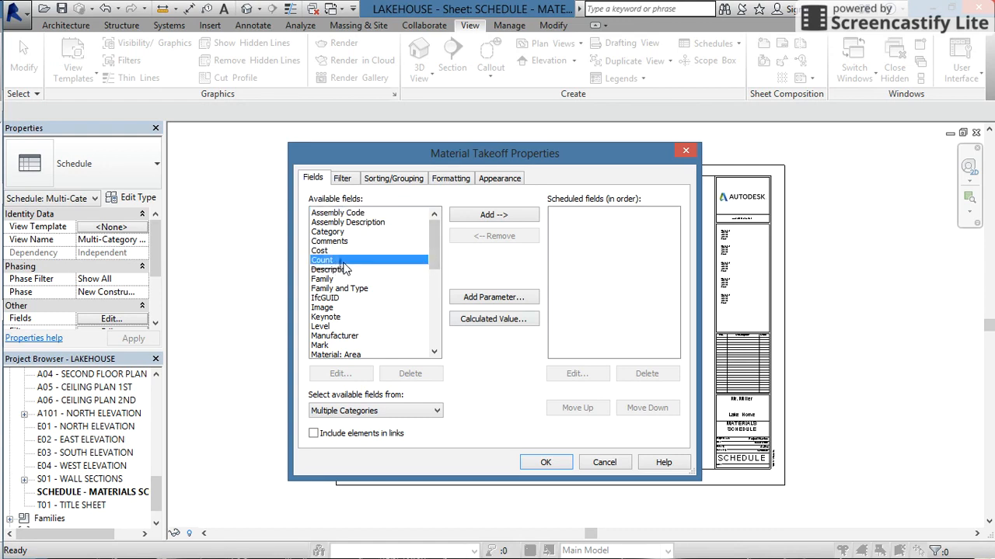
{"action": "left_click", "coordinate": [491, 216]}
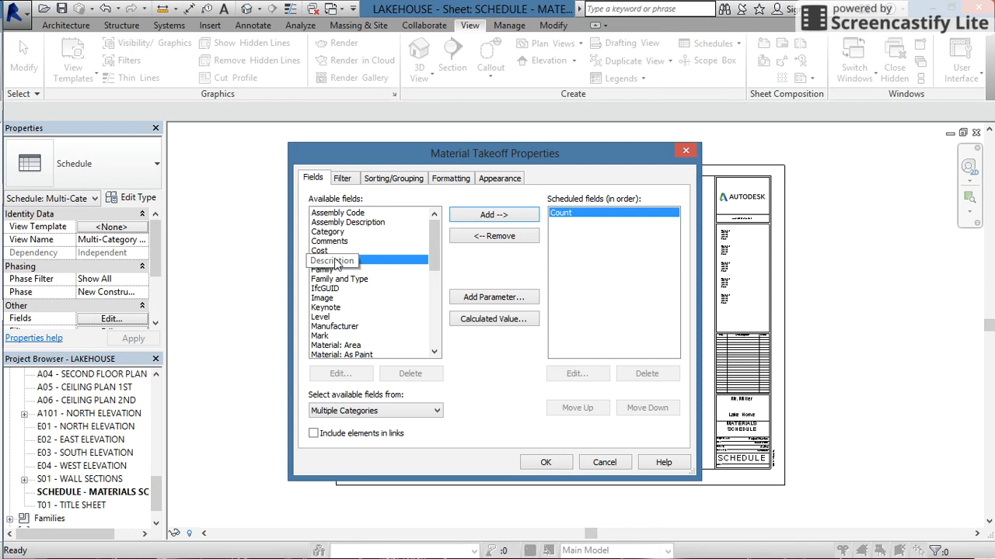
{"action": "left_click", "coordinate": [483, 221]}
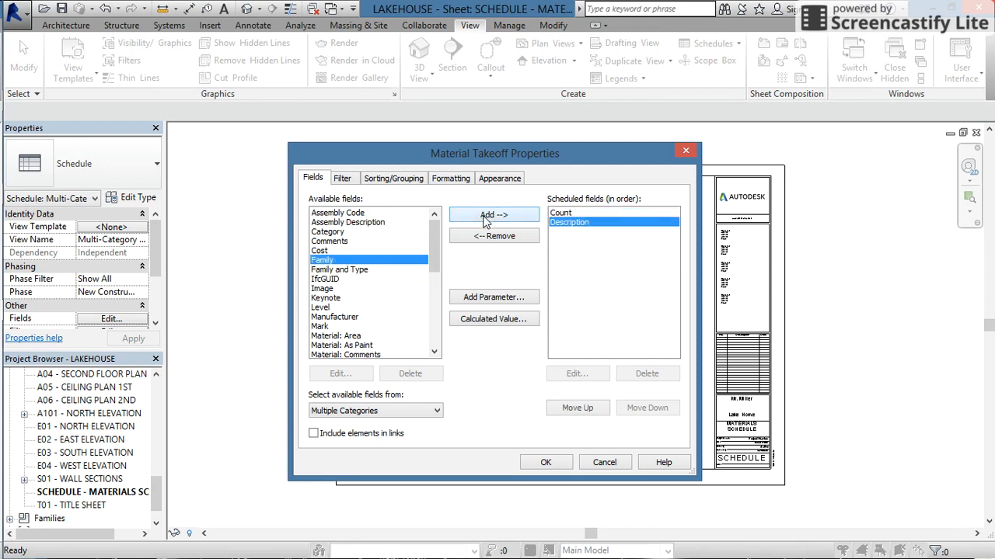
{"action": "left_click", "coordinate": [362, 270]}
{"action": "left_click", "coordinate": [480, 217]}
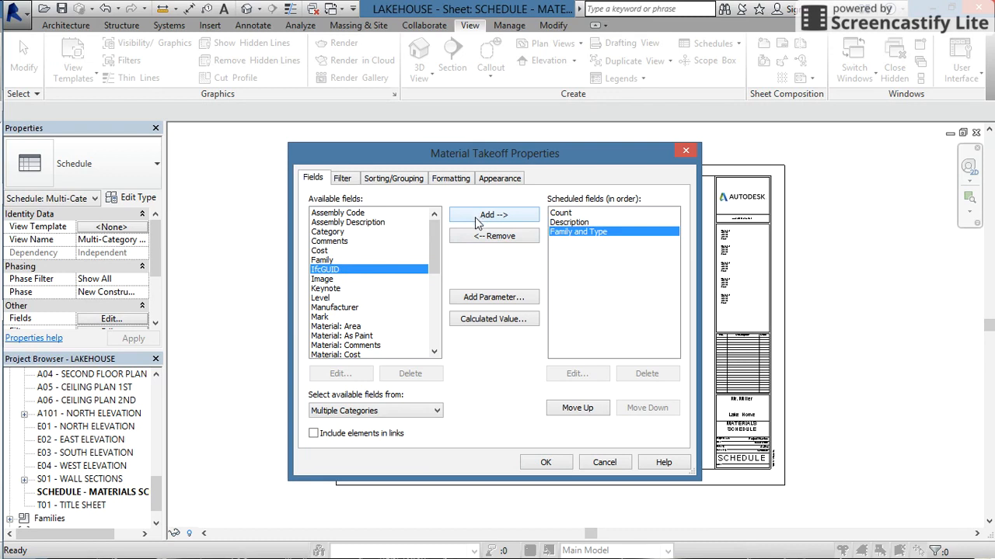
Step: Add the Material: Area and Material: Description fields, and generate the takeoff schedule
{"action": "left_click_drag", "start_coordinate": [435, 257], "coordinate": [437, 291]}
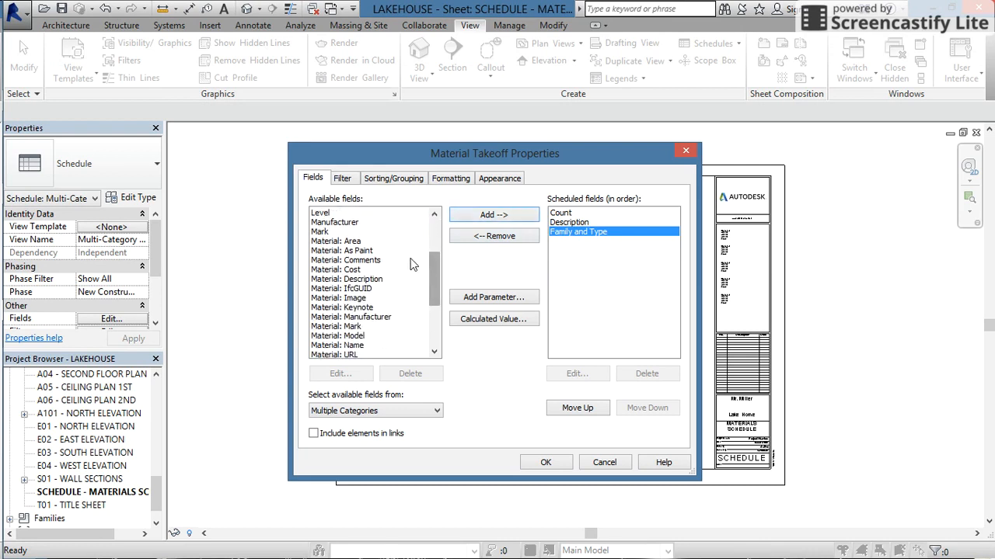
{"action": "left_click", "coordinate": [340, 241]}
{"action": "left_click", "coordinate": [475, 218]}
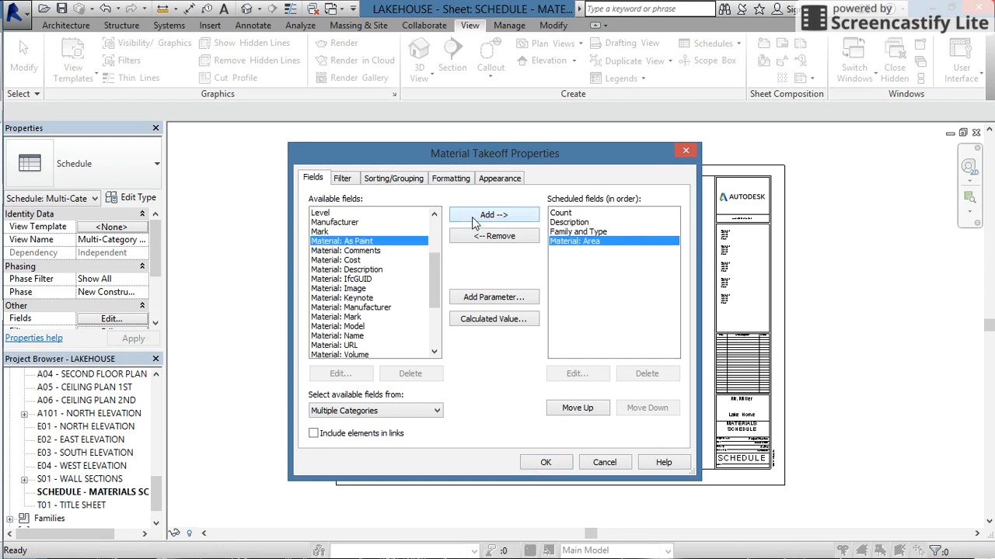
{"action": "left_click", "coordinate": [352, 270]}
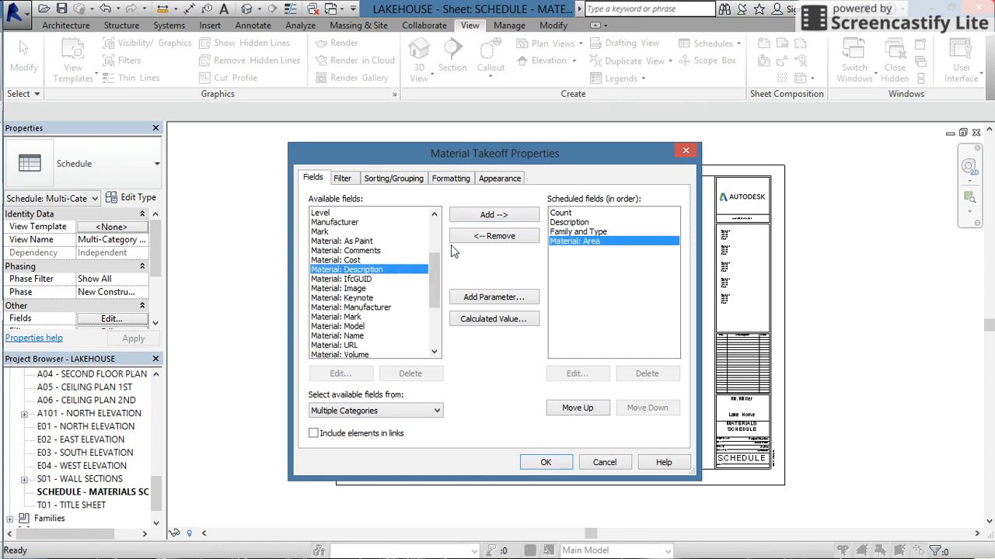
{"action": "left_click", "coordinate": [457, 217]}
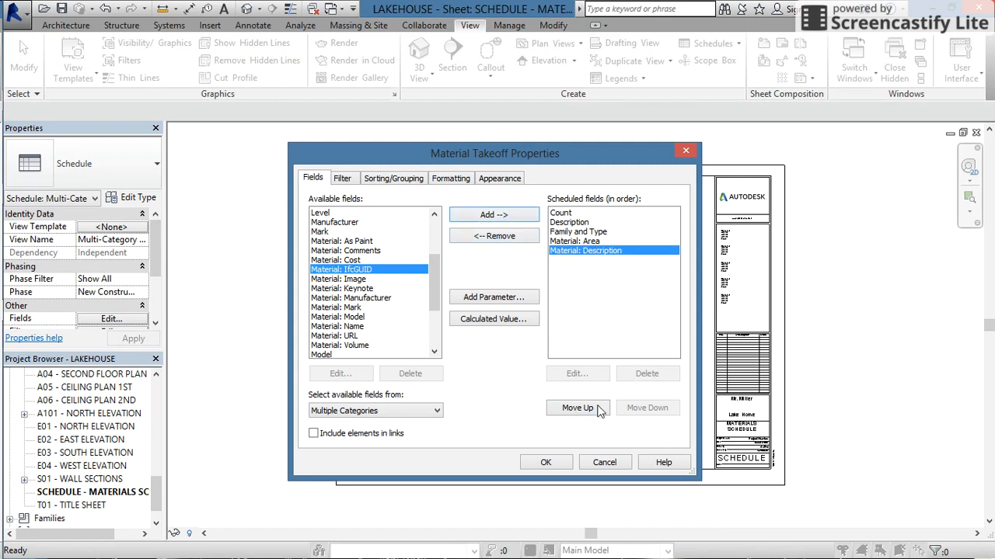
{"action": "left_click", "coordinate": [546, 462]}
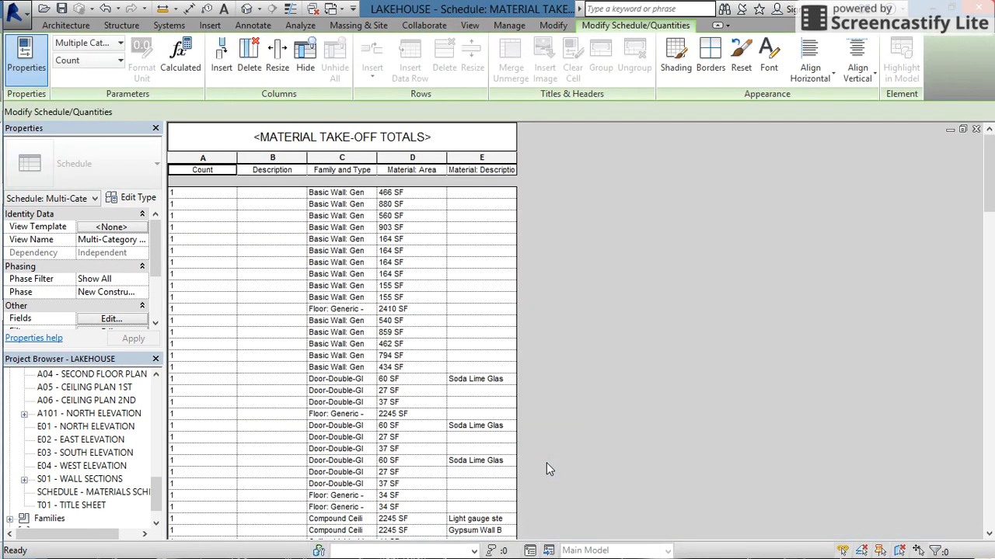
Step: Examine the takeoff rows from beginning to end, checking the counts, descriptions, family types, areas and material descriptions
{"action": "scroll", "coordinate": [564, 351], "scroll_direction": "down", "scroll_amount": 7}
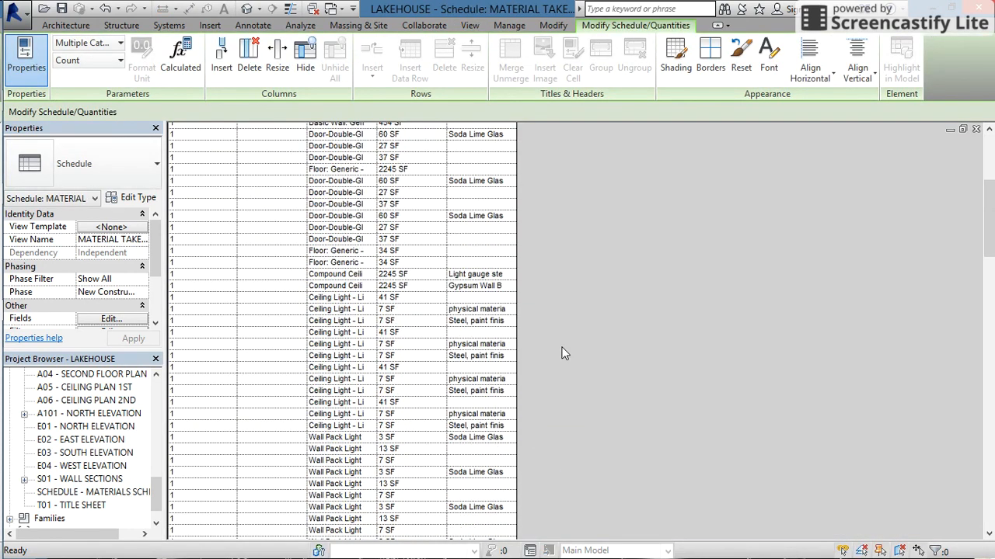
{"action": "scroll", "coordinate": [564, 353], "scroll_direction": "down", "scroll_amount": 15}
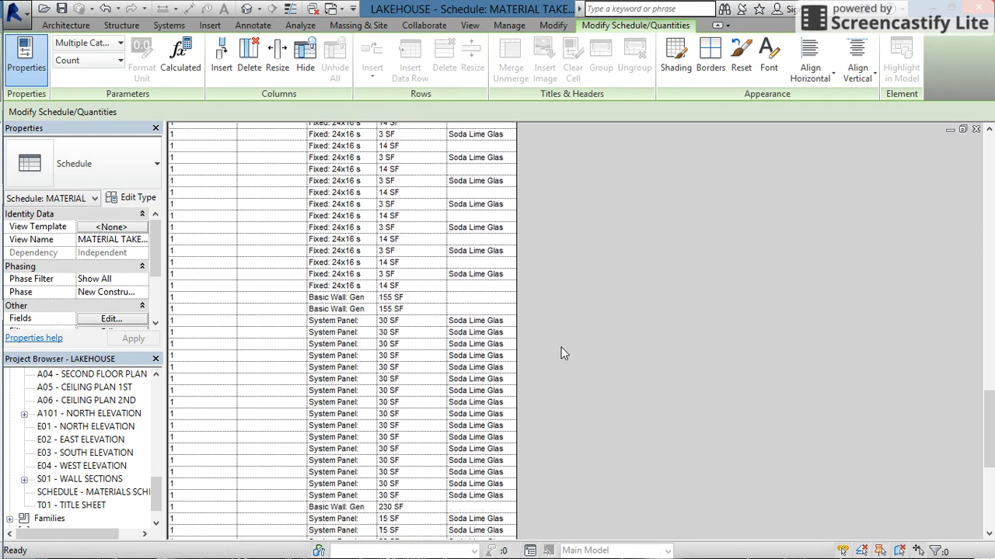
{"action": "scroll", "coordinate": [563, 352], "scroll_direction": "down", "scroll_amount": 9}
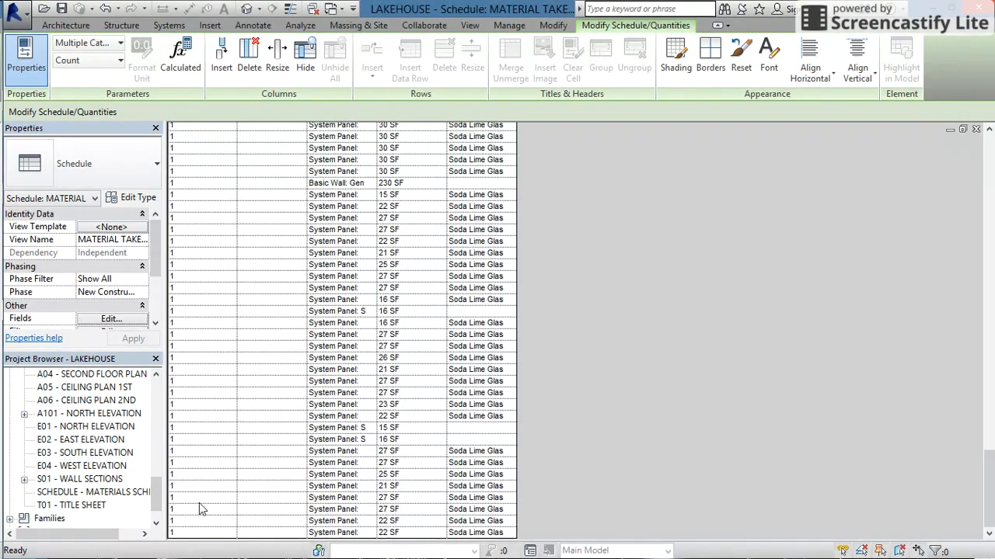
{"action": "left_click_drag", "start_coordinate": [990, 487], "coordinate": [990, 148]}
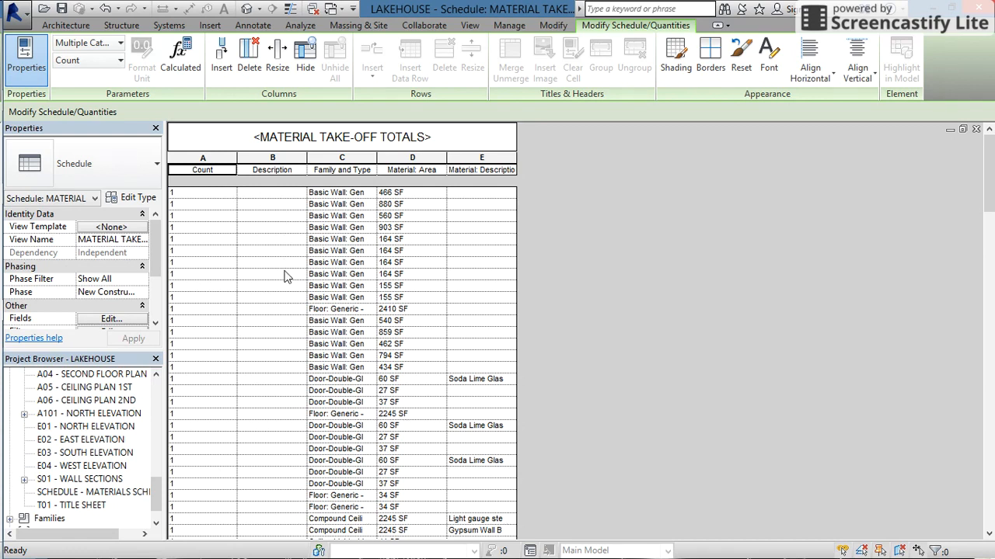
{"action": "scroll", "coordinate": [292, 329], "scroll_direction": "down", "scroll_amount": 5}
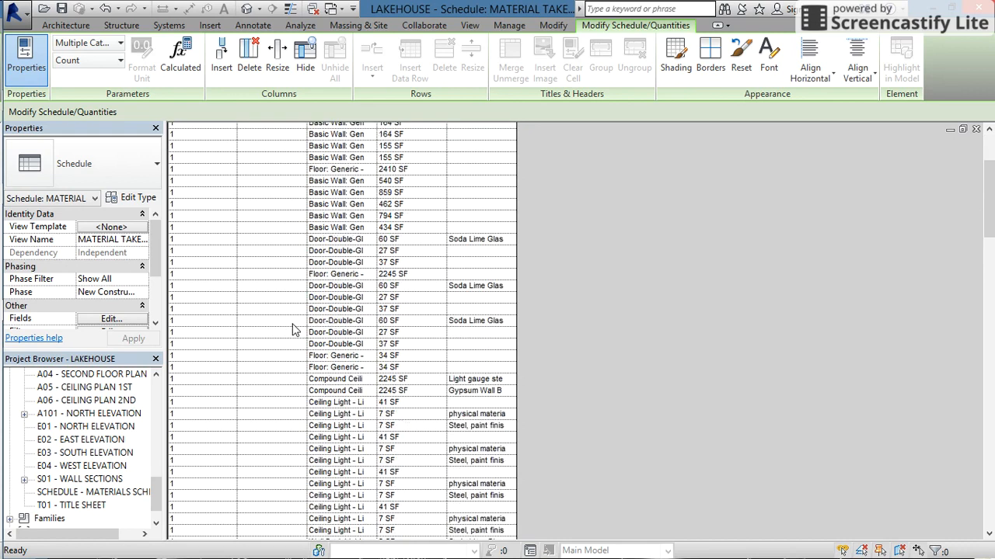
{"action": "scroll", "coordinate": [292, 329], "scroll_direction": "up", "scroll_amount": 5}
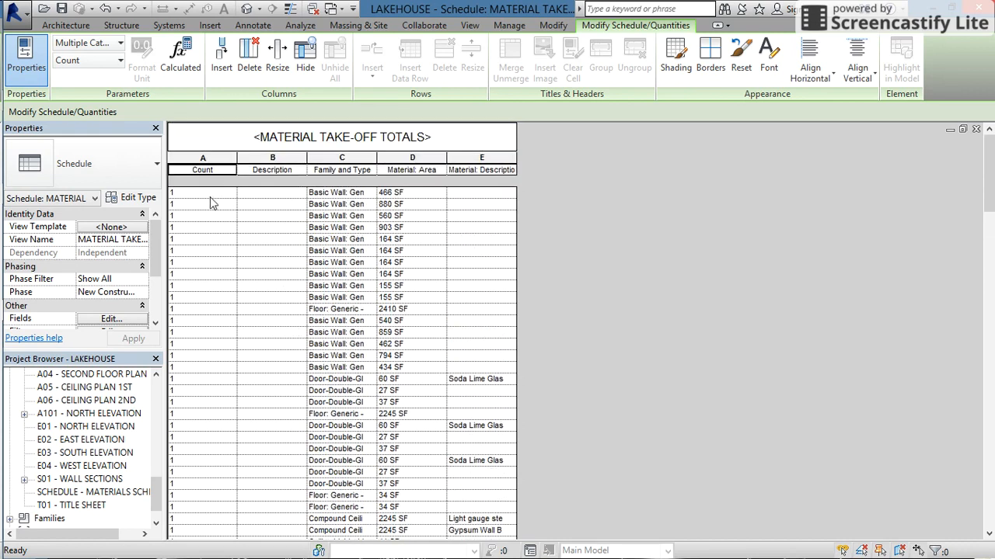
{"action": "scroll", "coordinate": [205, 401], "scroll_direction": "down", "scroll_amount": 10}
{"action": "scroll", "coordinate": [200, 398], "scroll_direction": "down", "scroll_amount": 10}
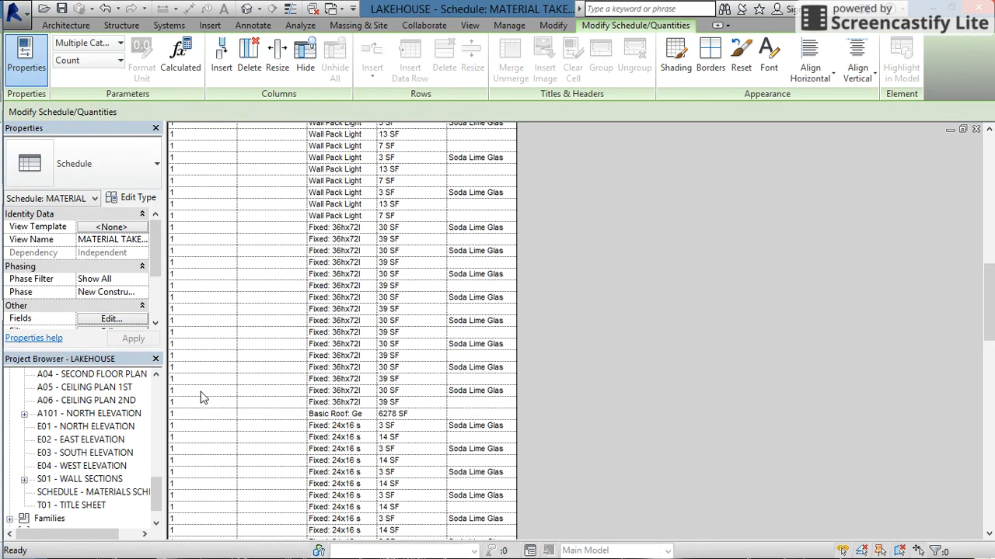
{"action": "scroll", "coordinate": [273, 443], "scroll_direction": "down", "scroll_amount": 10}
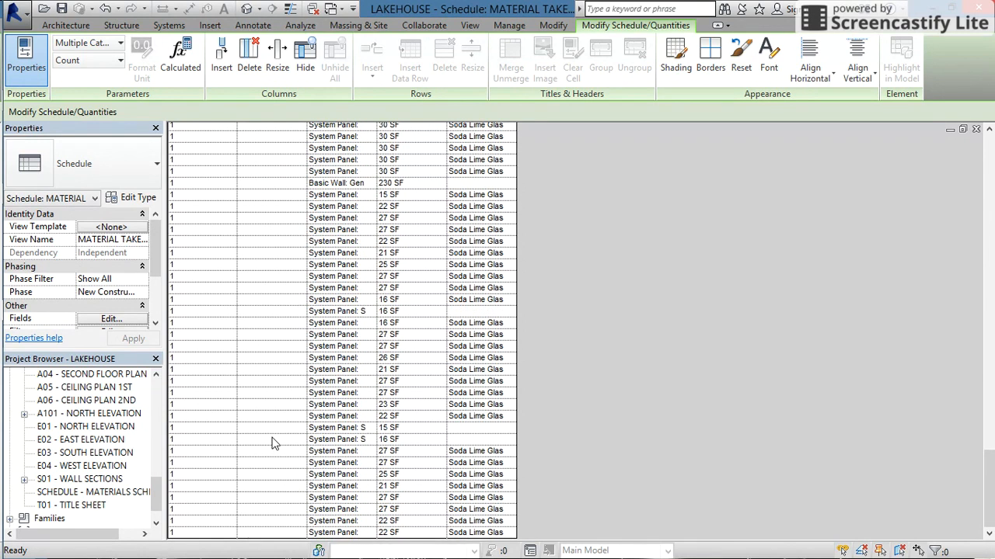
{"action": "scroll", "coordinate": [273, 443], "scroll_direction": "up", "scroll_amount": 15}
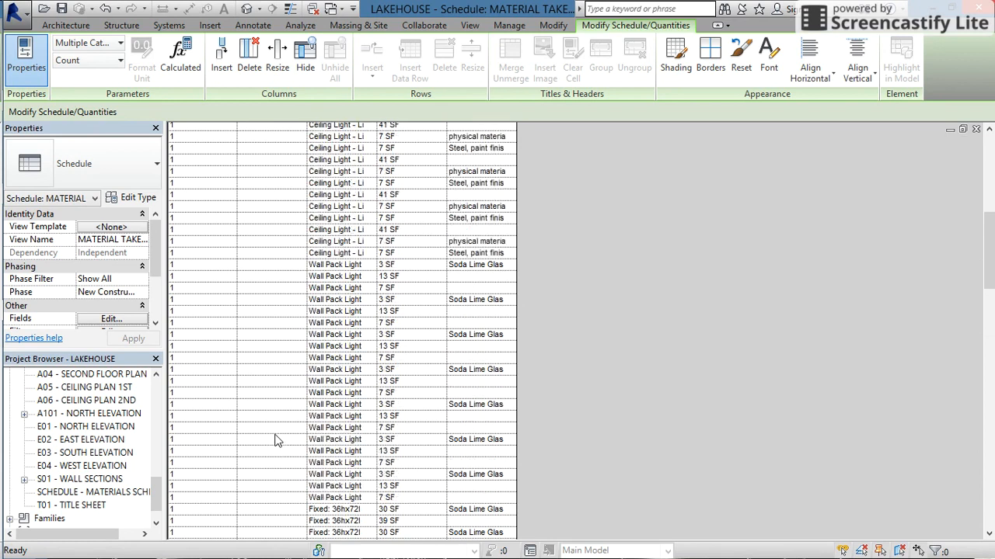
{"action": "scroll", "coordinate": [273, 441], "scroll_direction": "up", "scroll_amount": 15}
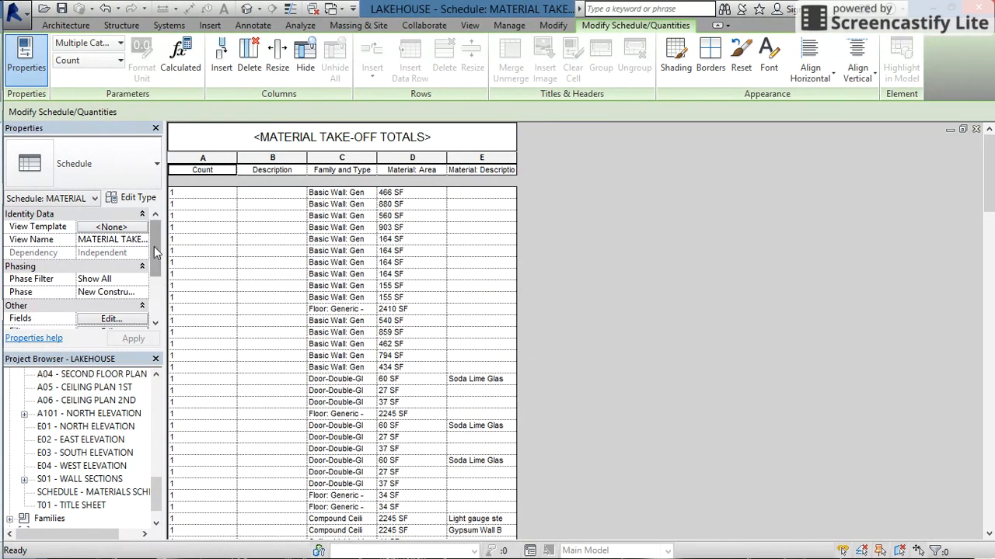
Step: Replace the Description field with Category in the takeoff's scheduled fields, placing Category directly before Family and Type
{"action": "scroll", "coordinate": [155, 251], "scroll_direction": "down", "scroll_amount": 1}
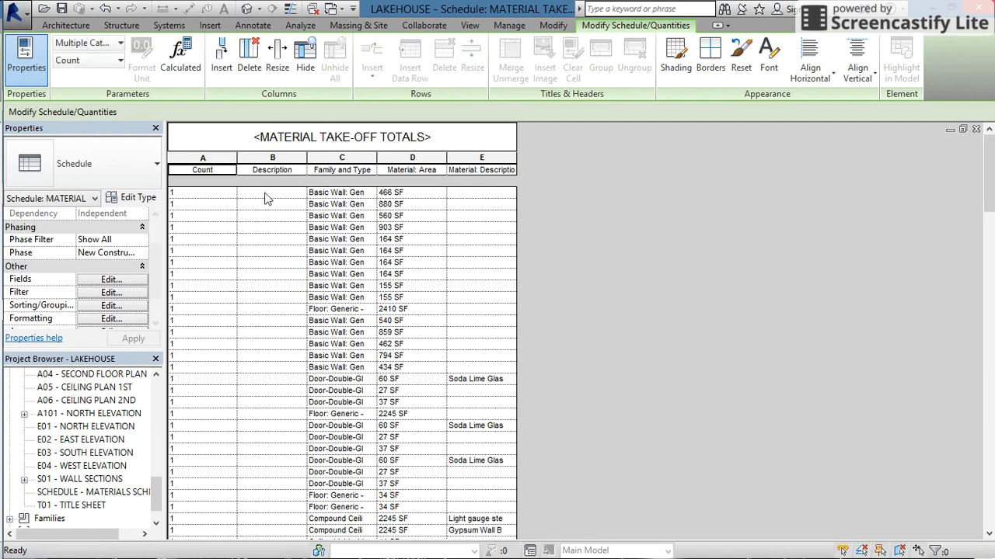
{"action": "left_click", "coordinate": [109, 281]}
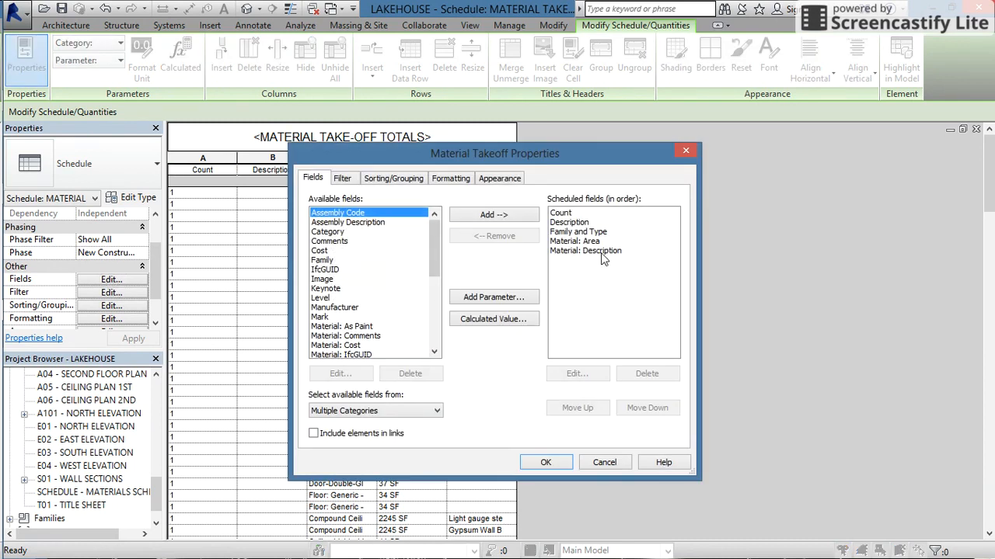
{"action": "left_click", "coordinate": [570, 223]}
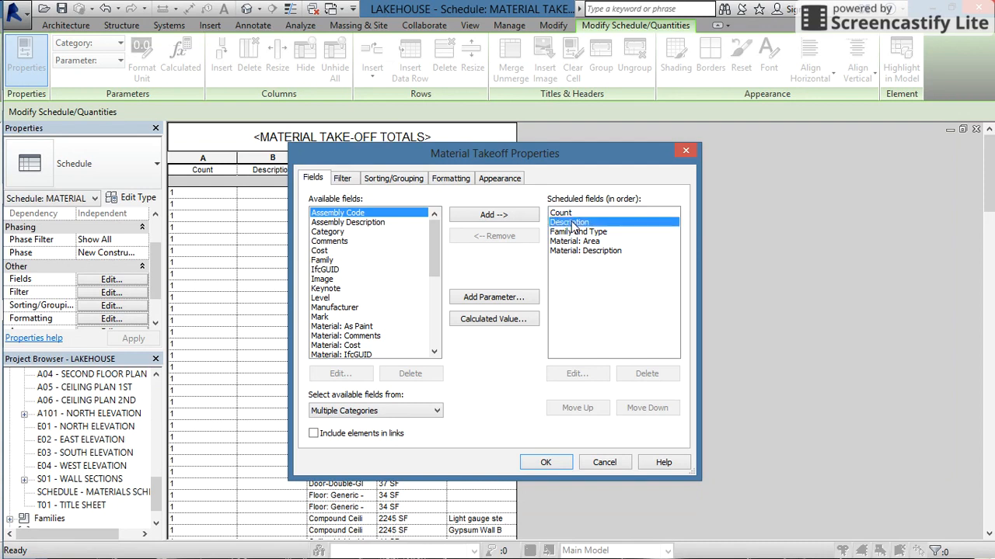
{"action": "left_click", "coordinate": [509, 236]}
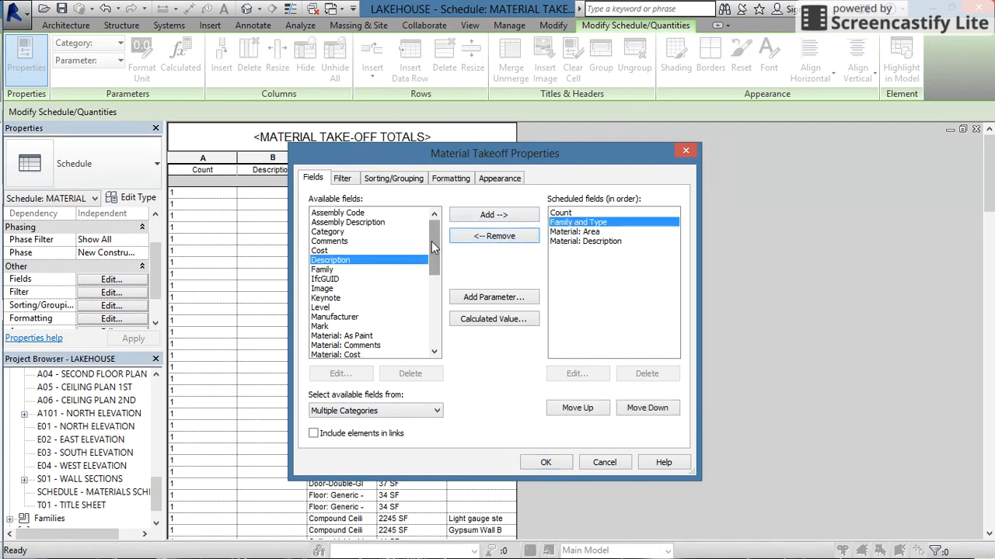
{"action": "left_click", "coordinate": [337, 233]}
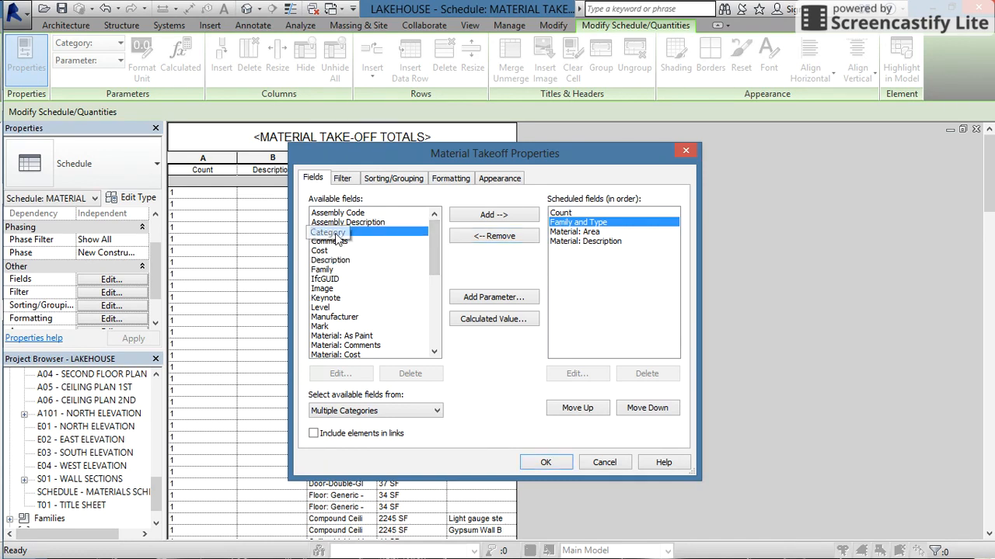
{"action": "left_click", "coordinate": [487, 215]}
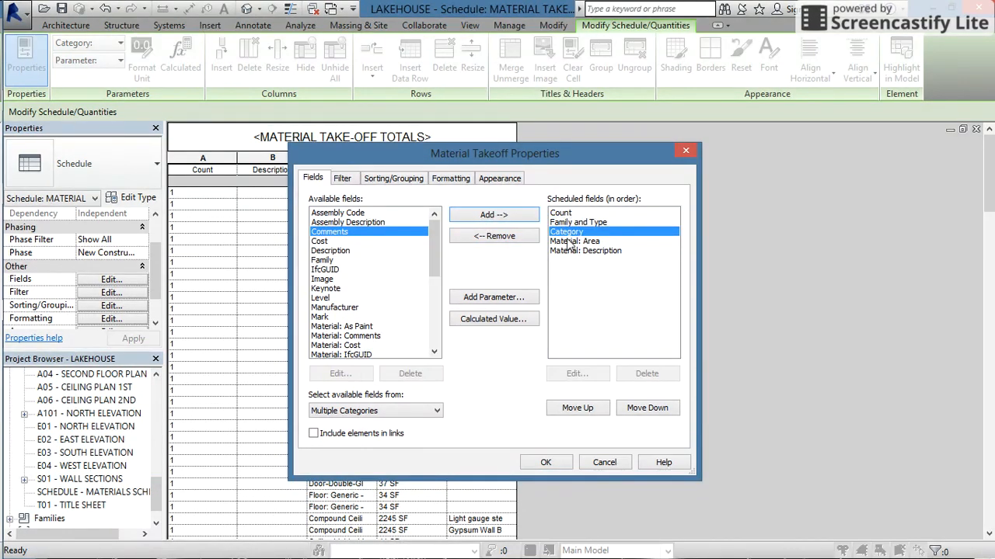
{"action": "left_click", "coordinate": [580, 409]}
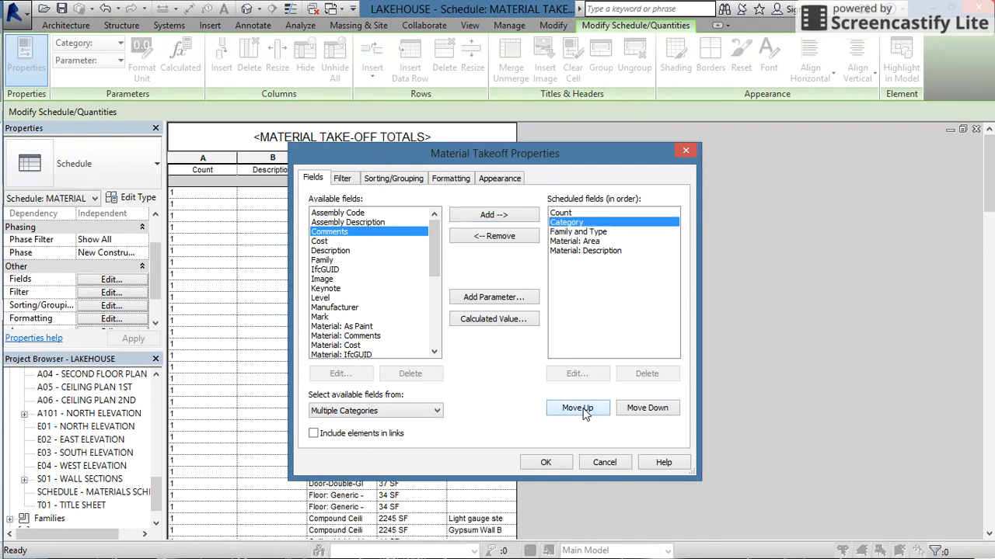
Step: Apply the scheduled field order Count, Category, Family and Type, Material: Area, Material: Description to the takeoff
{"action": "left_click", "coordinate": [645, 408]}
{"action": "left_click", "coordinate": [577, 408]}
{"action": "left_click", "coordinate": [555, 463]}
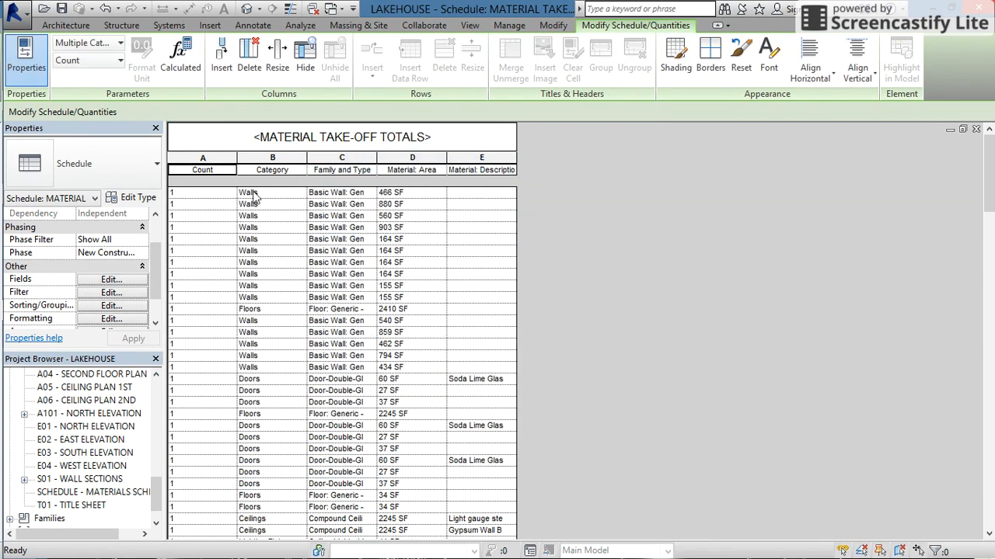
Step: Examine the unsorted takeoff rows, checking which category each wall, floor, door, ceiling, fixture, window and curtain panel entry is assigned
{"action": "scroll", "coordinate": [274, 359], "scroll_direction": "down", "scroll_amount": 2}
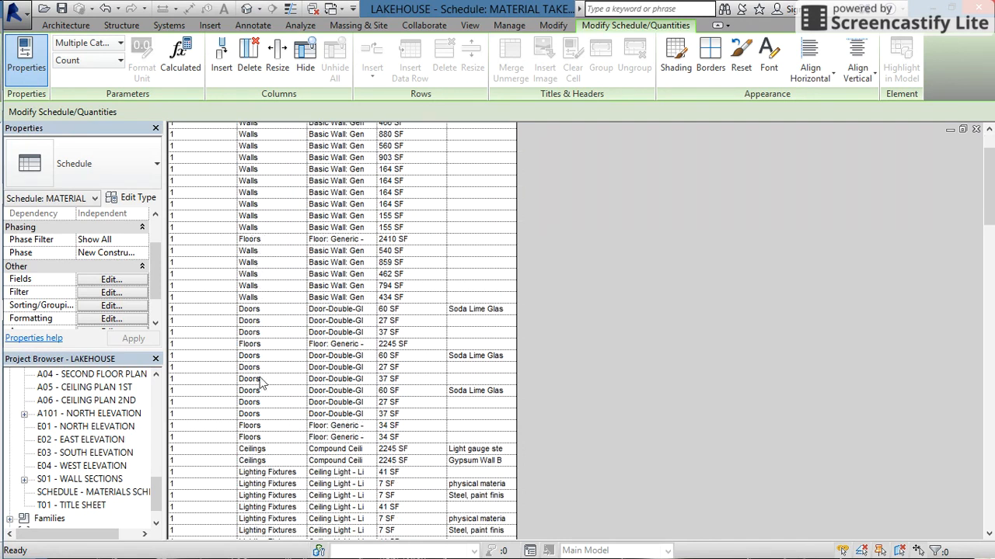
{"action": "scroll", "coordinate": [262, 381], "scroll_direction": "down", "scroll_amount": 7}
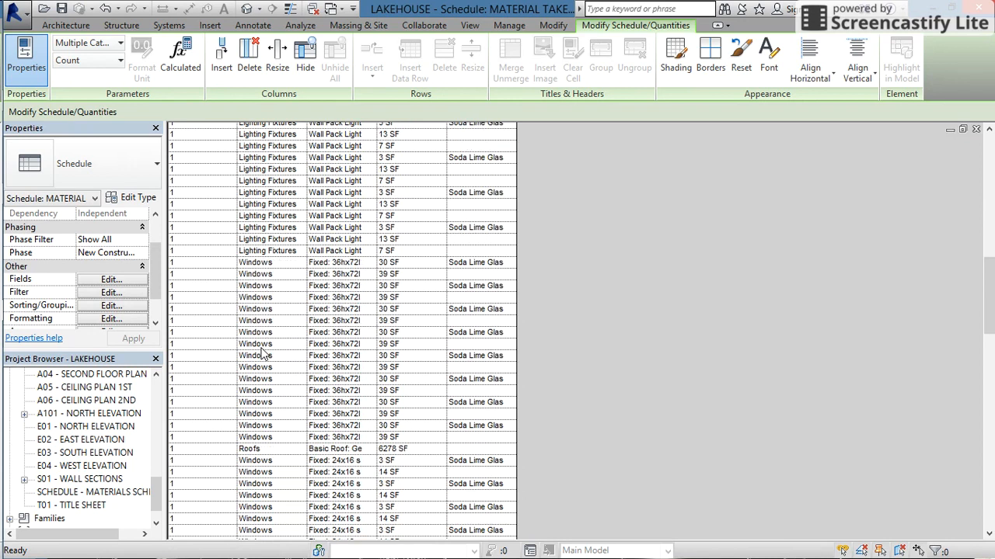
{"action": "scroll", "coordinate": [262, 353], "scroll_direction": "down", "scroll_amount": 5}
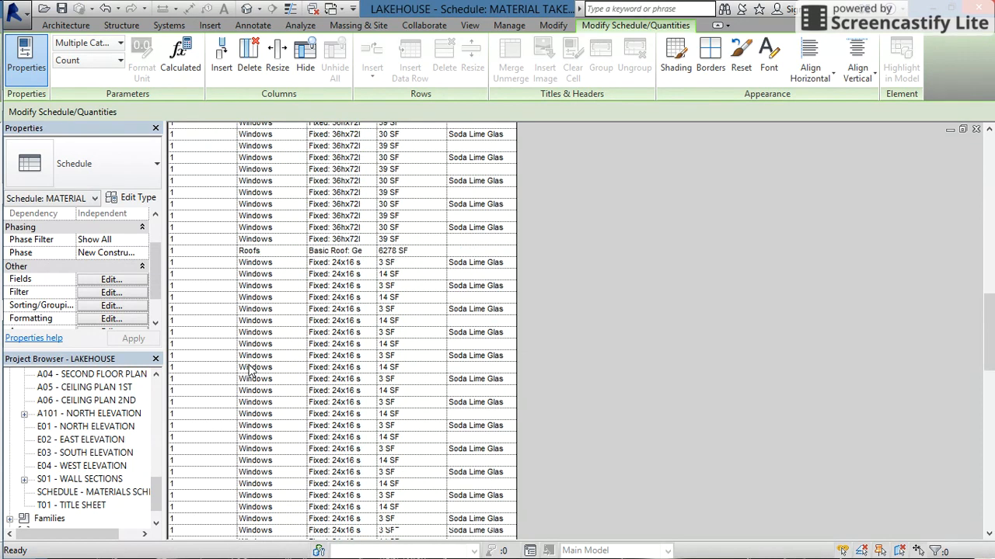
{"action": "scroll", "coordinate": [249, 368], "scroll_direction": "down", "scroll_amount": 5}
{"action": "scroll", "coordinate": [249, 369], "scroll_direction": "down", "scroll_amount": 10}
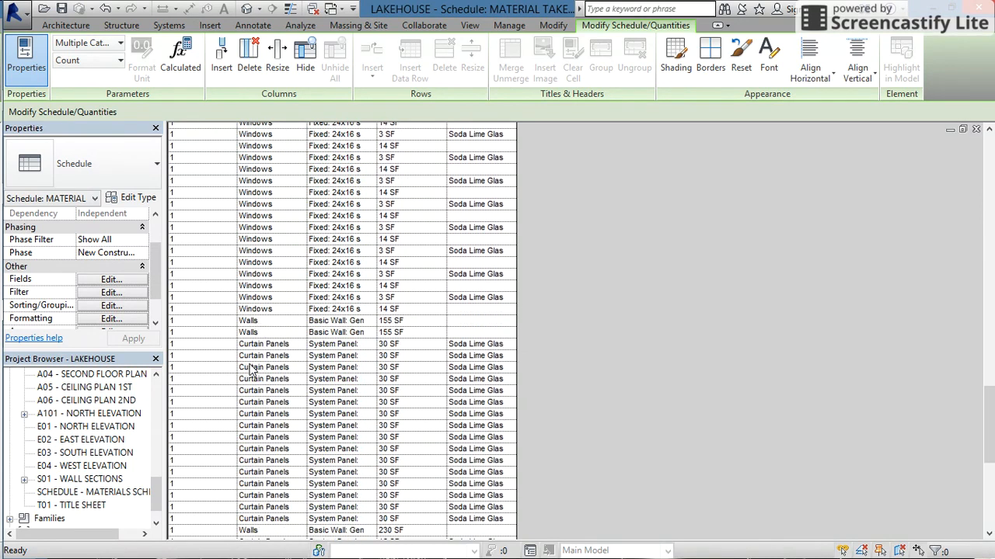
{"action": "scroll", "coordinate": [259, 395], "scroll_direction": "down", "scroll_amount": 4}
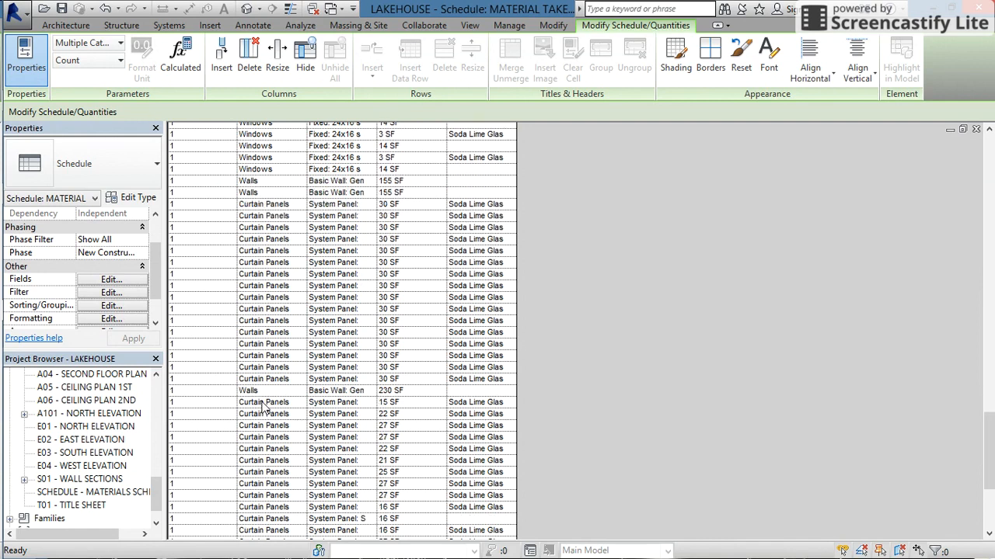
{"action": "scroll", "coordinate": [262, 403], "scroll_direction": "up", "scroll_amount": 20}
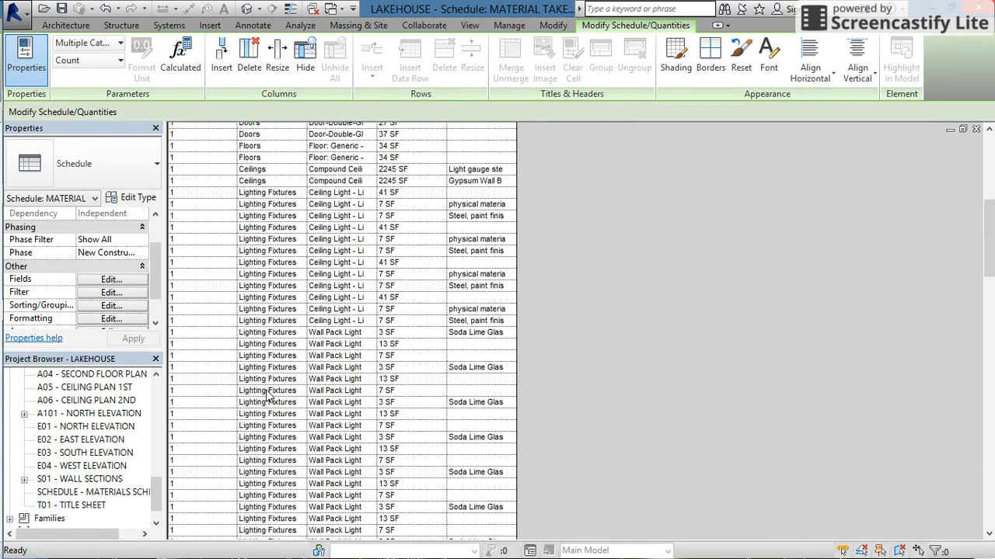
{"action": "scroll", "coordinate": [267, 395], "scroll_direction": "up", "scroll_amount": 1}
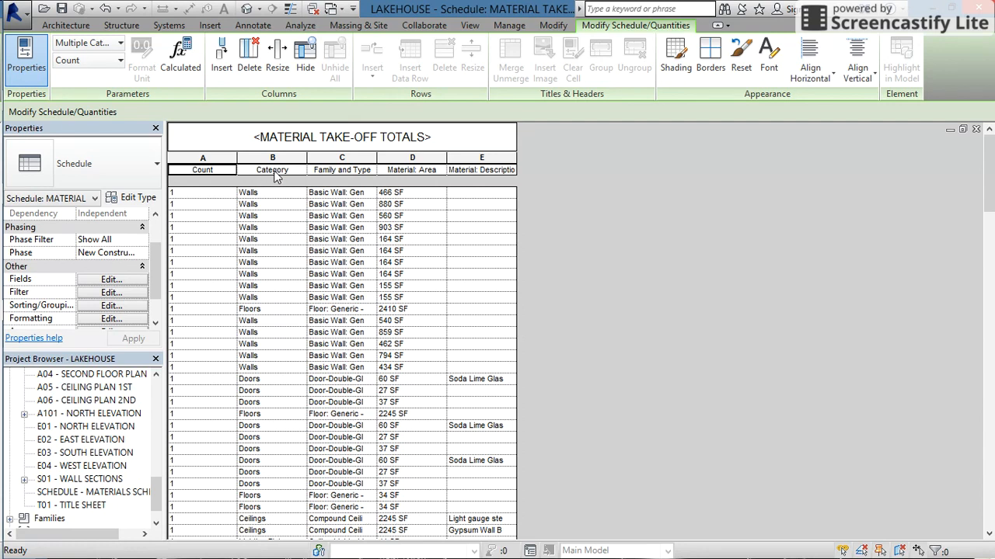
Step: Sort the material takeoff schedule by Category in ascending order
{"action": "left_click", "coordinate": [118, 306]}
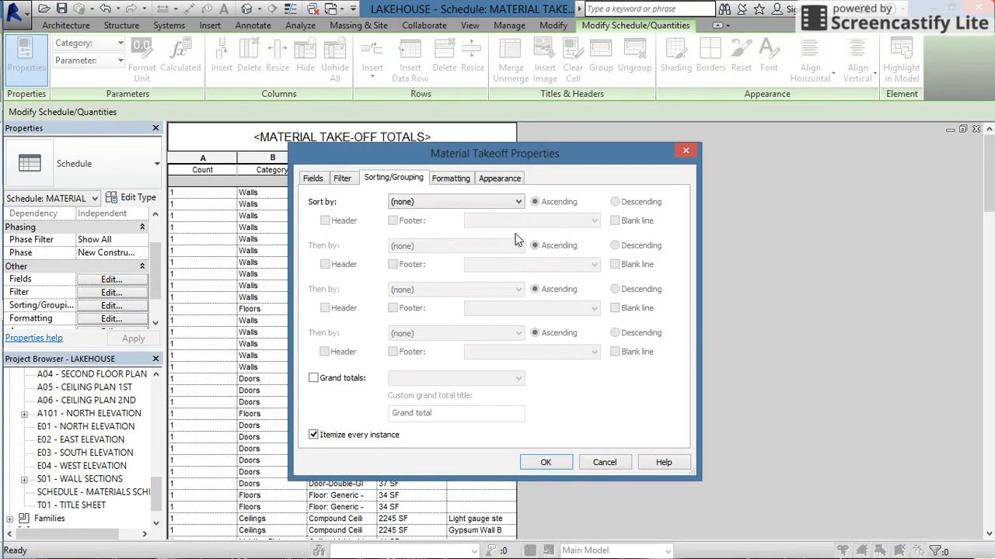
{"action": "left_click", "coordinate": [507, 199]}
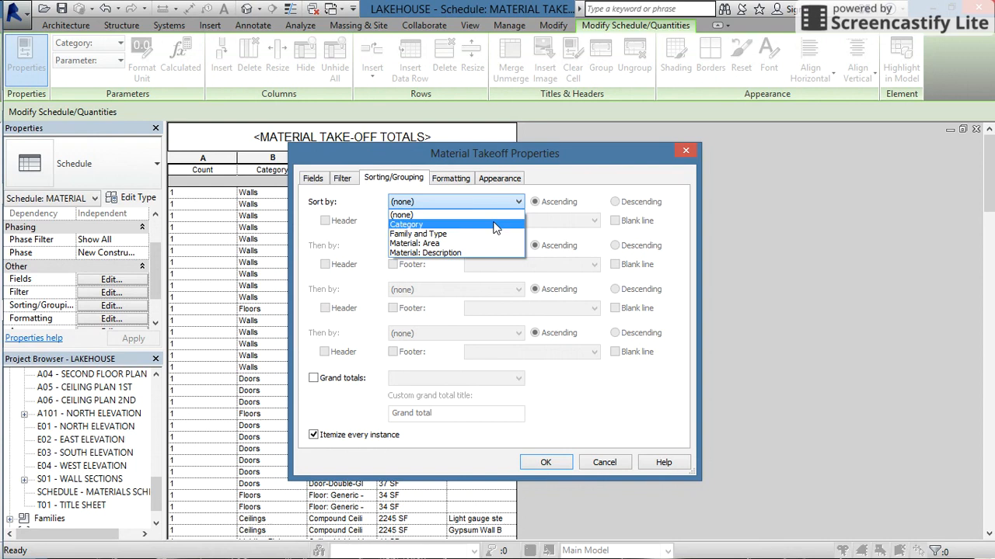
{"action": "left_click", "coordinate": [490, 224]}
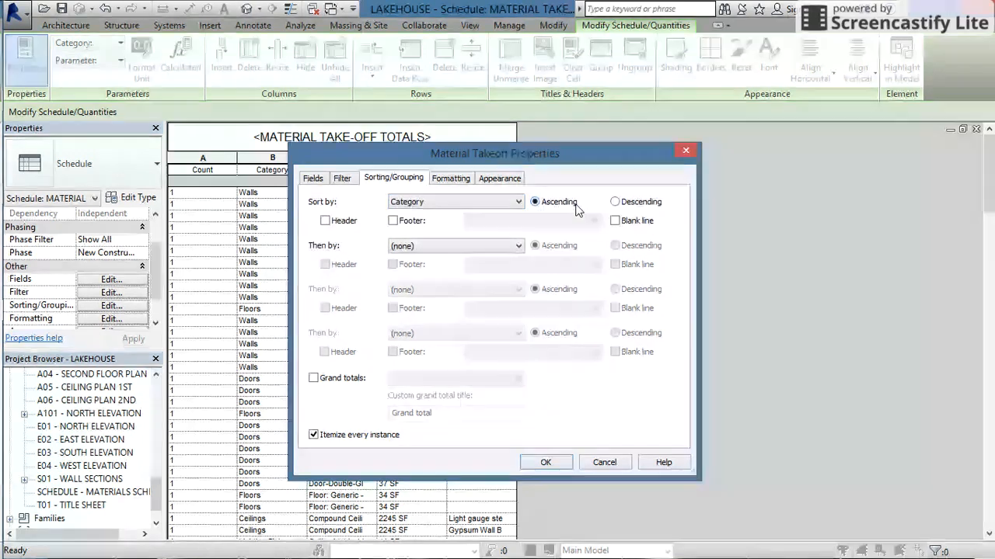
{"action": "left_click", "coordinate": [540, 463]}
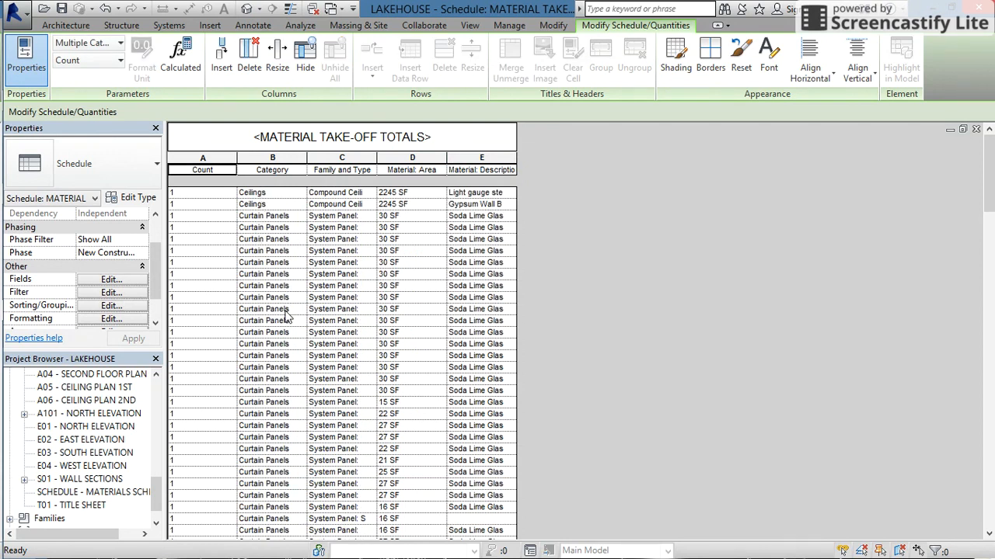
Step: Examine the sorted takeoff from first to last row, checking how elements are grouped by category
{"action": "scroll", "coordinate": [286, 314], "scroll_direction": "down", "scroll_amount": 15}
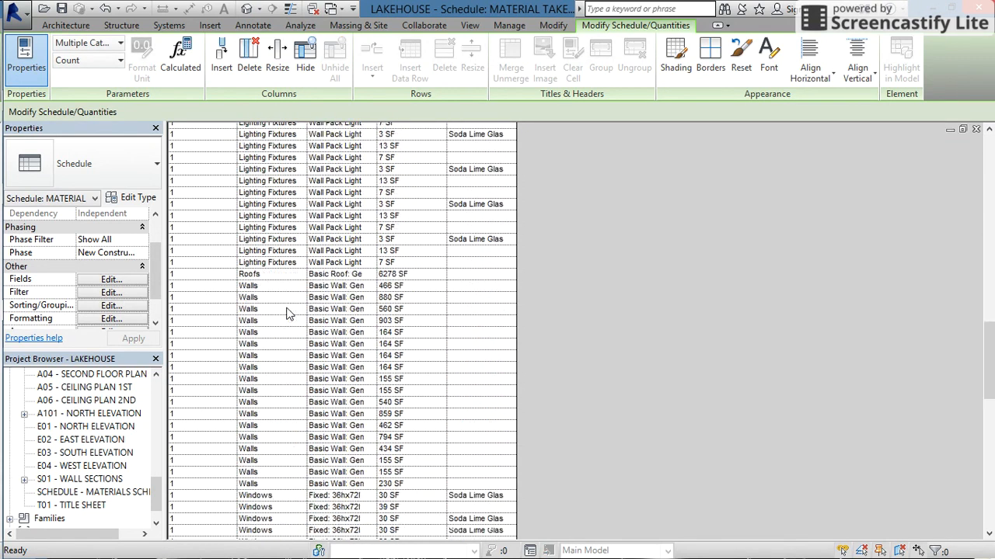
{"action": "scroll", "coordinate": [286, 314], "scroll_direction": "down", "scroll_amount": 10}
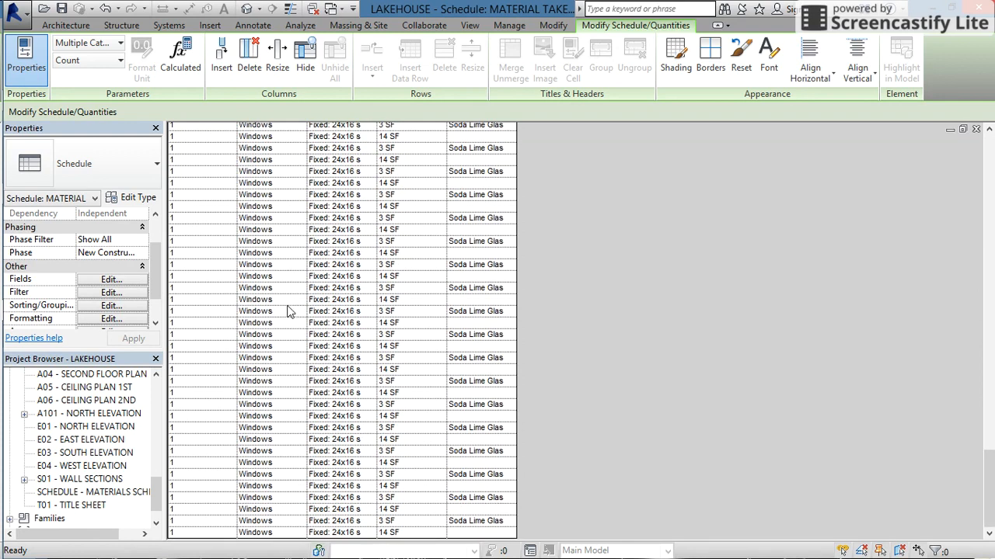
{"action": "scroll", "coordinate": [287, 311], "scroll_direction": "up", "scroll_amount": 15}
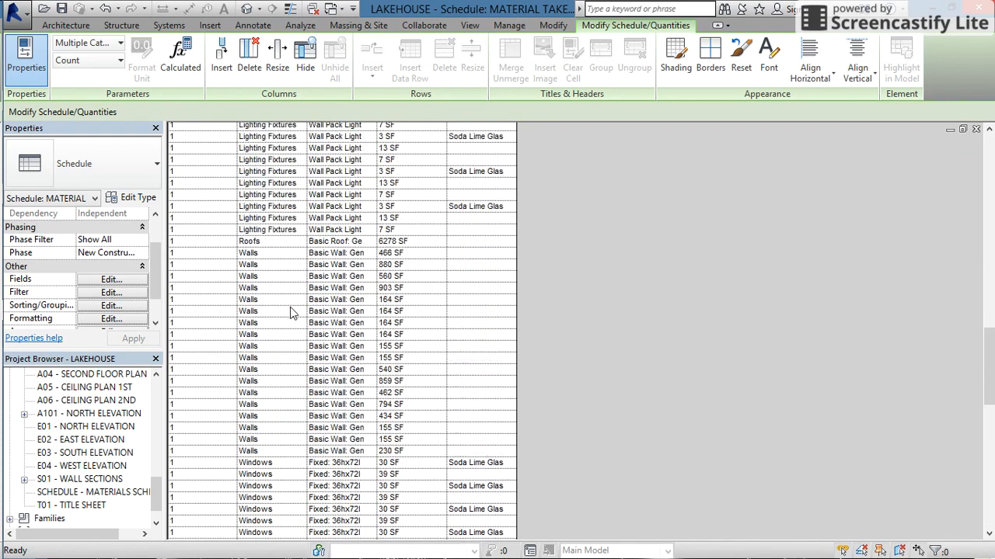
{"action": "scroll", "coordinate": [291, 314], "scroll_direction": "up", "scroll_amount": 8}
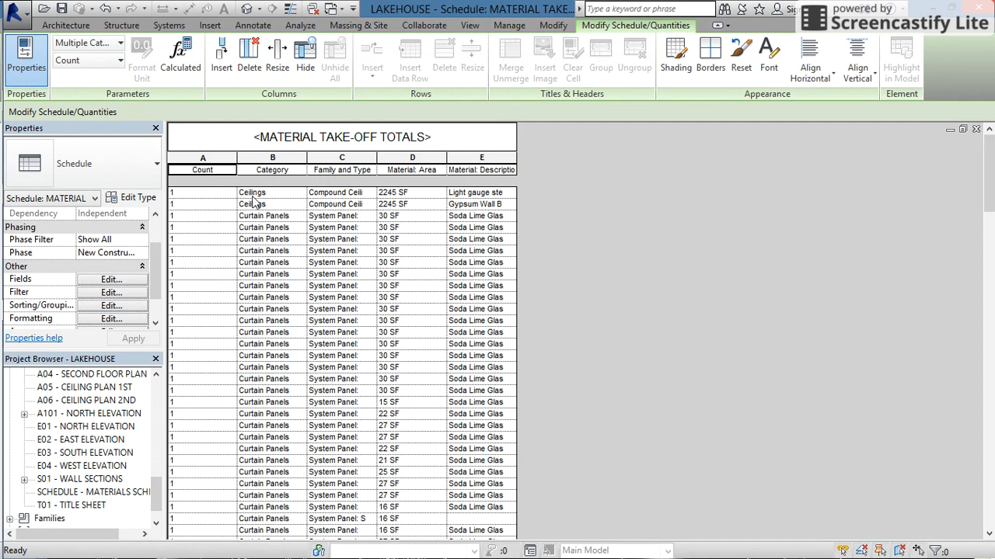
{"action": "scroll", "coordinate": [257, 202], "scroll_direction": "down", "scroll_amount": 3}
{"action": "scroll", "coordinate": [268, 529], "scroll_direction": "down", "scroll_amount": 7}
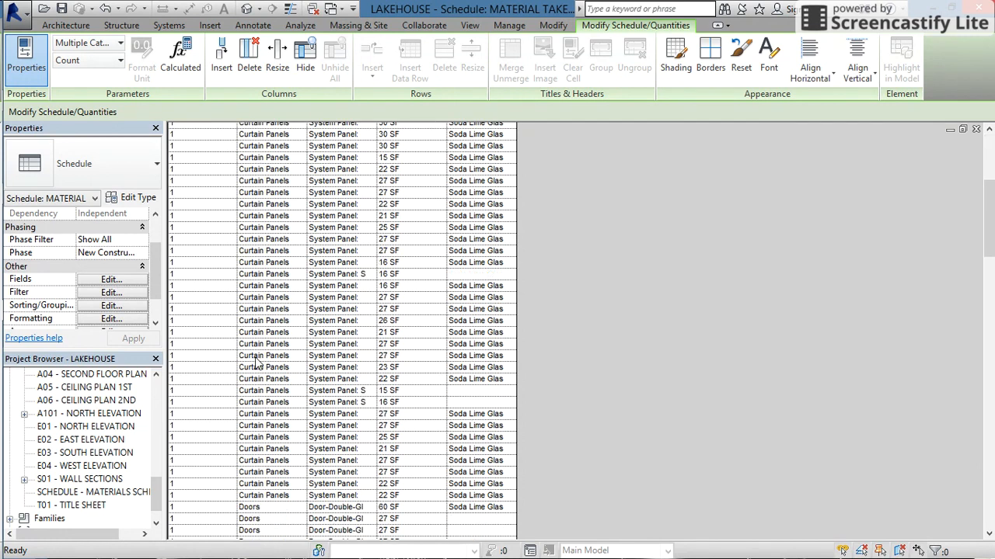
{"action": "scroll", "coordinate": [249, 427], "scroll_direction": "down", "scroll_amount": 7}
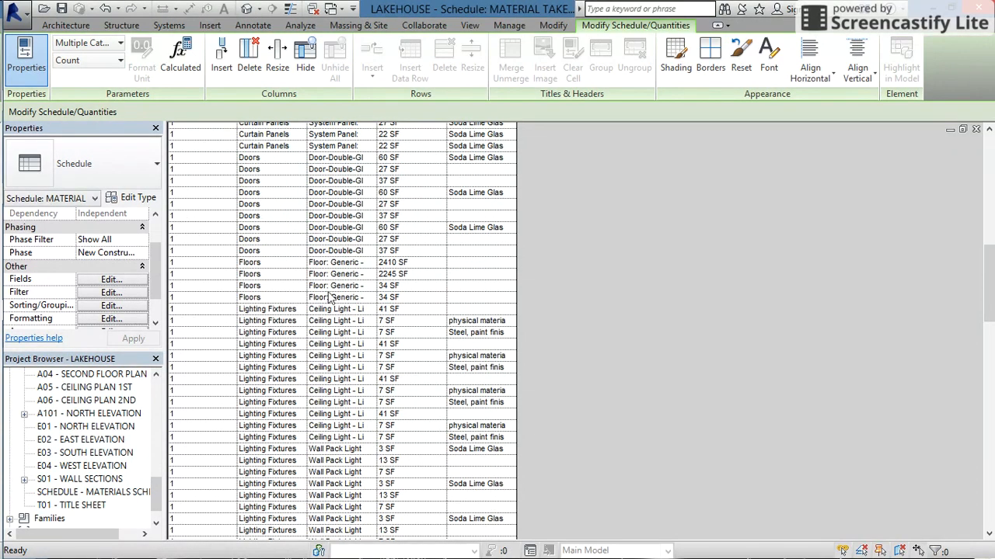
{"action": "scroll", "coordinate": [330, 297], "scroll_direction": "down", "scroll_amount": 15}
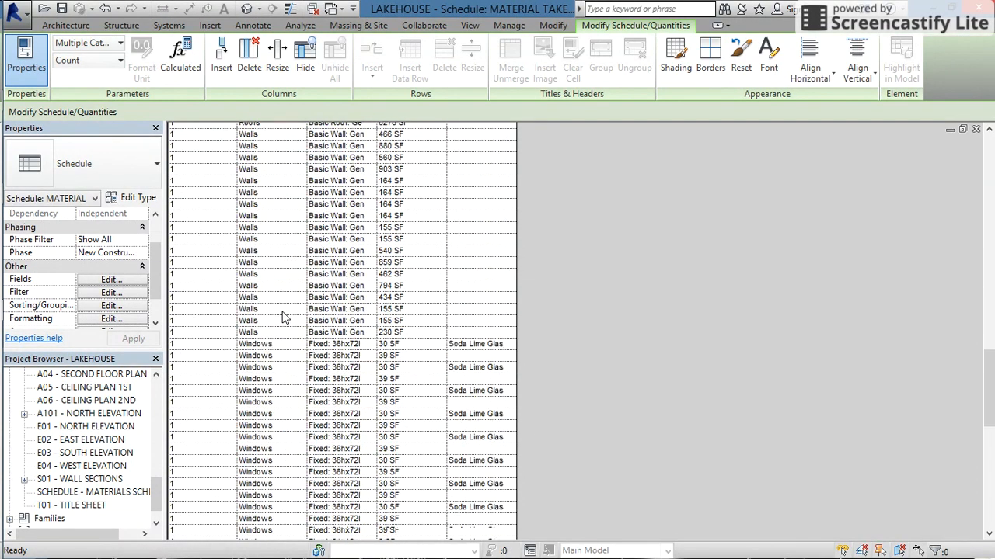
{"action": "scroll", "coordinate": [283, 317], "scroll_direction": "down", "scroll_amount": 15}
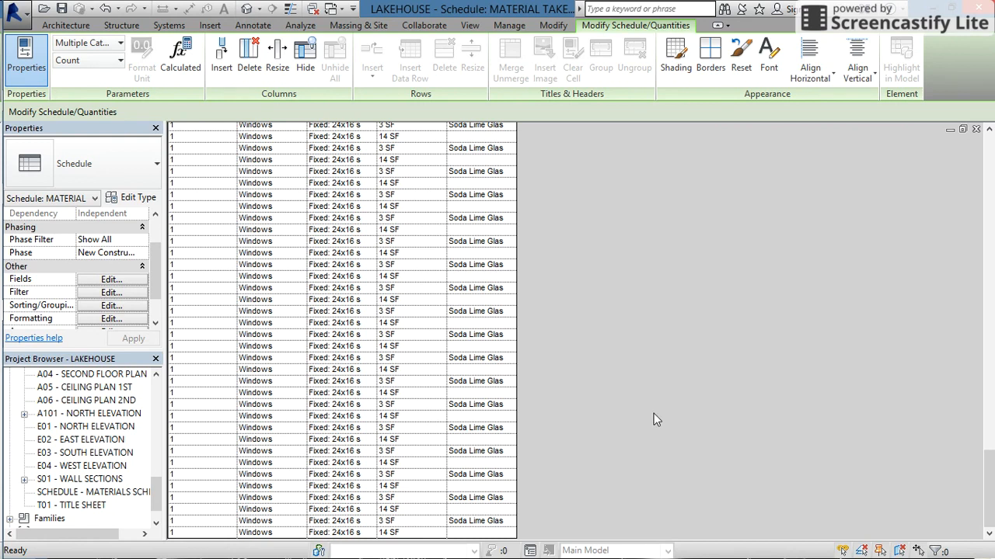
Step: Close the schedule view and place the MATERIAL TAKE-OFF TOTALS schedule toward the left side of the materials schedule sheet
{"action": "left_click", "coordinate": [976, 131]}
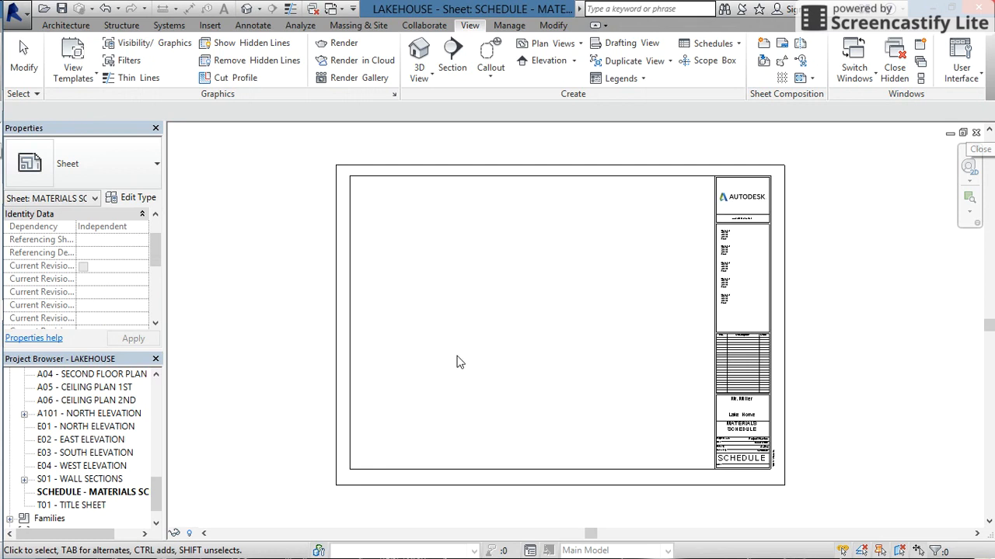
{"action": "left_click_drag", "start_coordinate": [154, 507], "coordinate": [156, 471]}
{"action": "left_click", "coordinate": [78, 451]}
{"action": "double_click", "coordinate": [70, 427]}
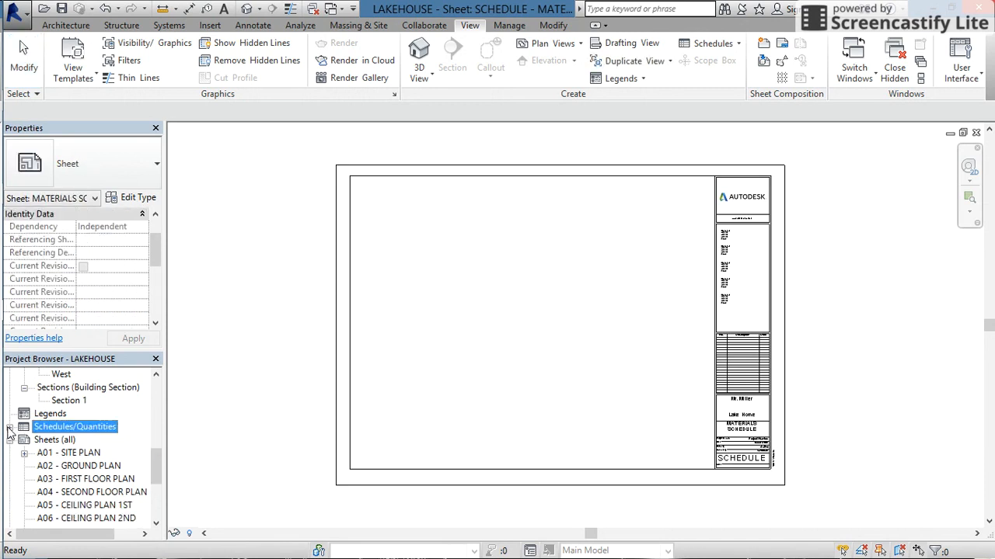
{"action": "double_click", "coordinate": [70, 428]}
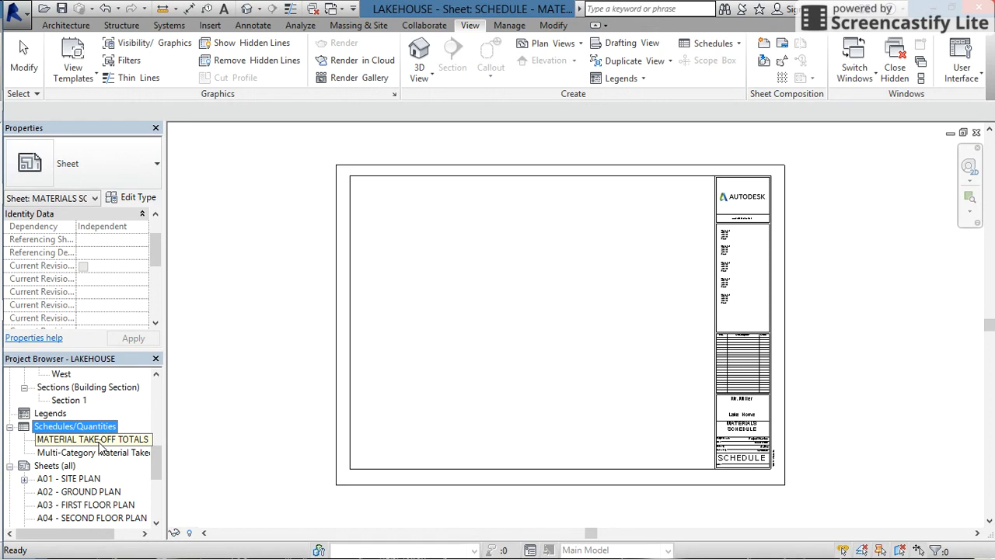
{"action": "left_click", "coordinate": [58, 441]}
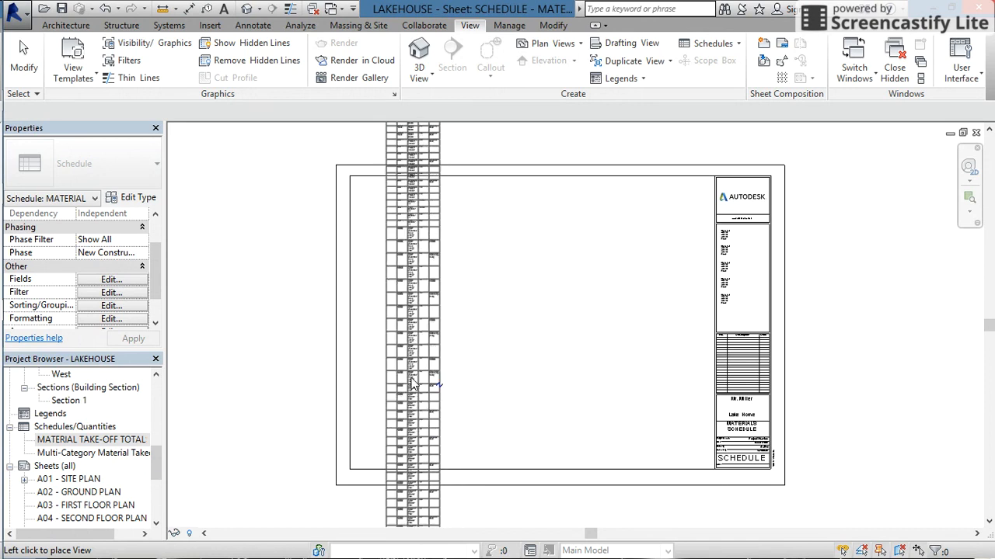
{"action": "left_click", "coordinate": [412, 383]}
Step: Narrow the placed schedule's Count column and widen its Category column so that Curtain Panels fits on one line
{"action": "scroll", "coordinate": [638, 363], "scroll_direction": "up", "scroll_amount": 4}
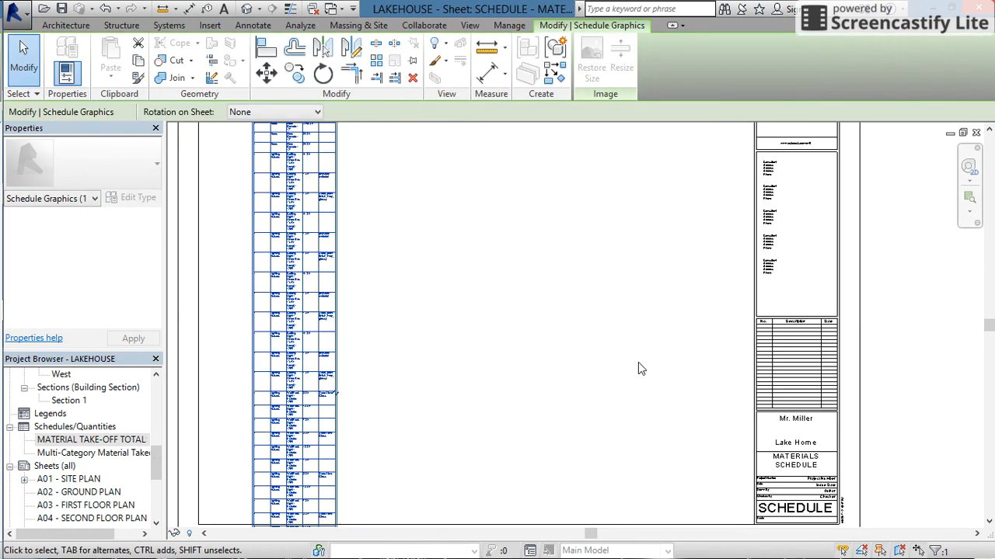
{"action": "scroll", "coordinate": [638, 362], "scroll_direction": "down", "scroll_amount": 3}
{"action": "scroll", "coordinate": [630, 322], "scroll_direction": "down", "scroll_amount": 2}
{"action": "middle_click_drag", "start_coordinate": [617, 262], "coordinate": [613, 413]}
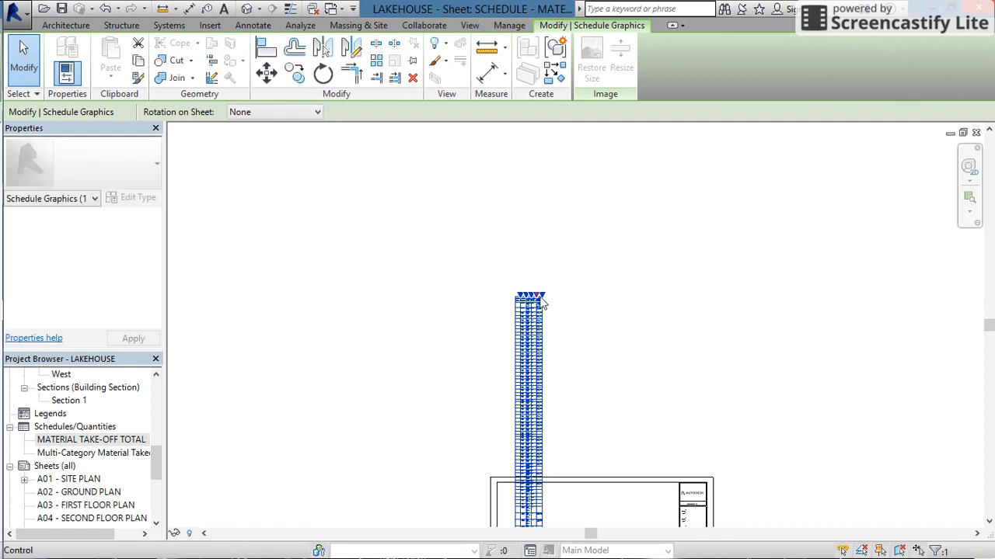
{"action": "scroll", "coordinate": [541, 304], "scroll_direction": "up", "scroll_amount": 5}
{"action": "middle_click_drag", "start_coordinate": [577, 291], "coordinate": [631, 216]}
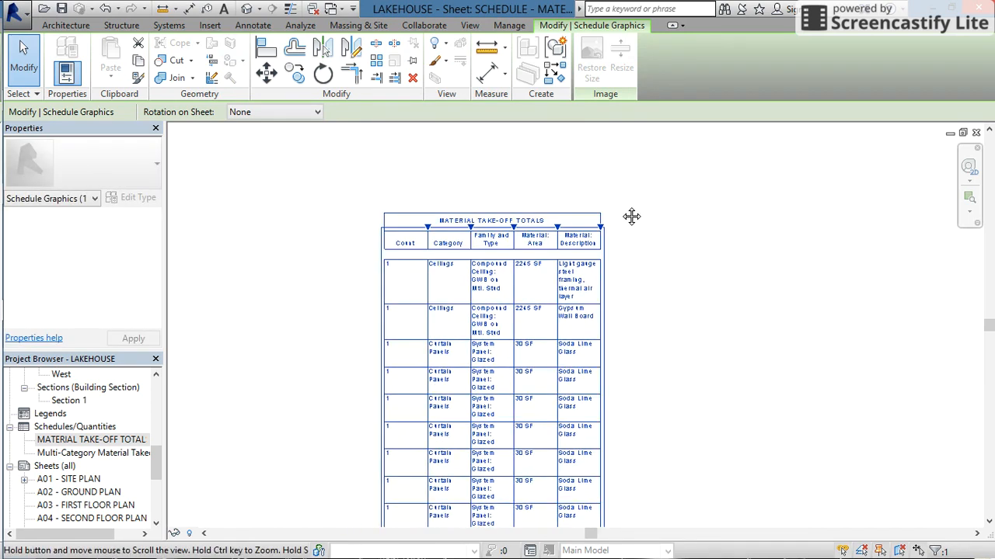
{"action": "scroll", "coordinate": [451, 195], "scroll_direction": "up", "scroll_amount": 3}
{"action": "middle_click_drag", "start_coordinate": [458, 204], "coordinate": [402, 162]}
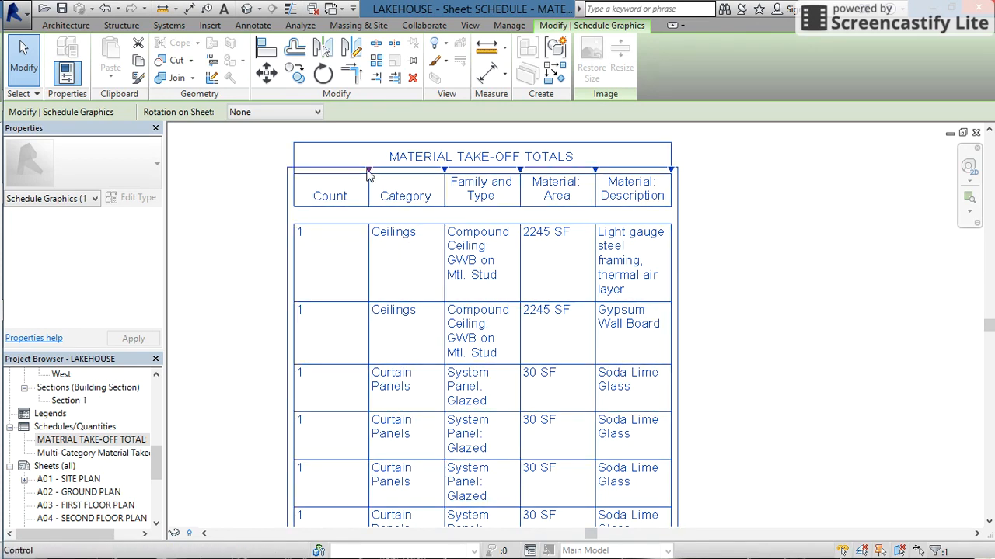
{"action": "left_click_drag", "start_coordinate": [368, 172], "coordinate": [352, 169]}
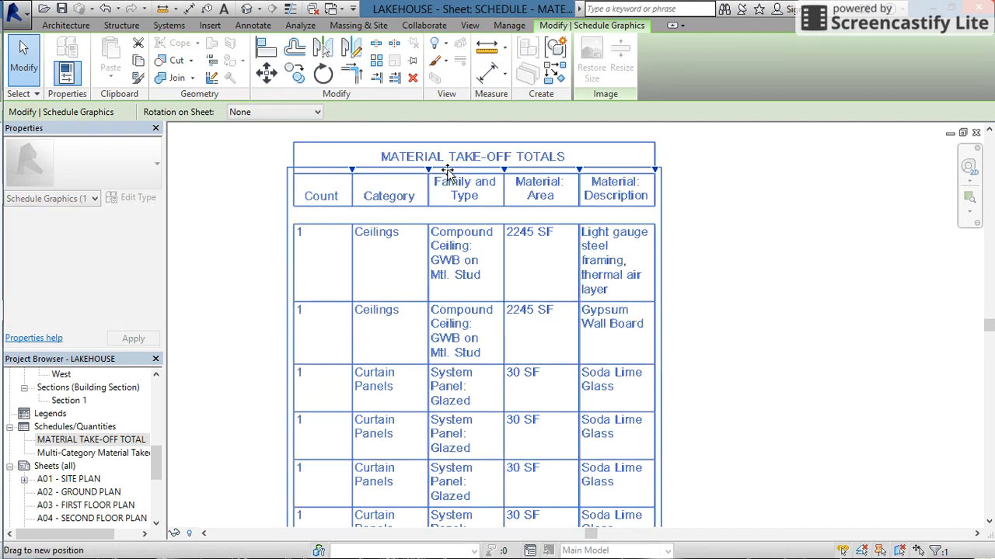
{"action": "left_click_drag", "start_coordinate": [448, 170], "coordinate": [467, 170]}
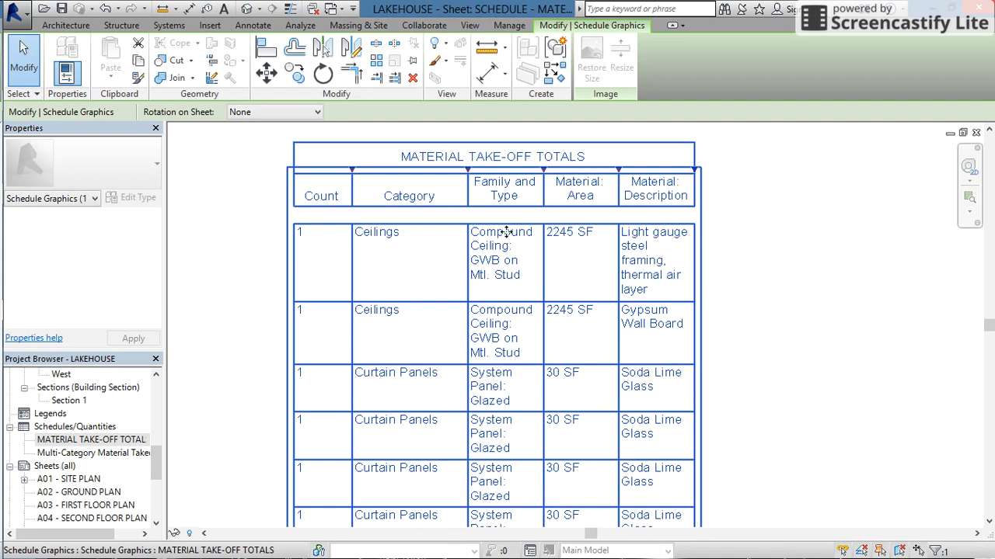
Step: Widen the placed schedule's Family and Type and Material: Description columns so the ceiling entries fit on one line, and deselect the schedule
{"action": "left_click_drag", "start_coordinate": [543, 170], "coordinate": [706, 170]}
{"action": "scroll", "coordinate": [509, 311], "scroll_direction": "down", "scroll_amount": 2}
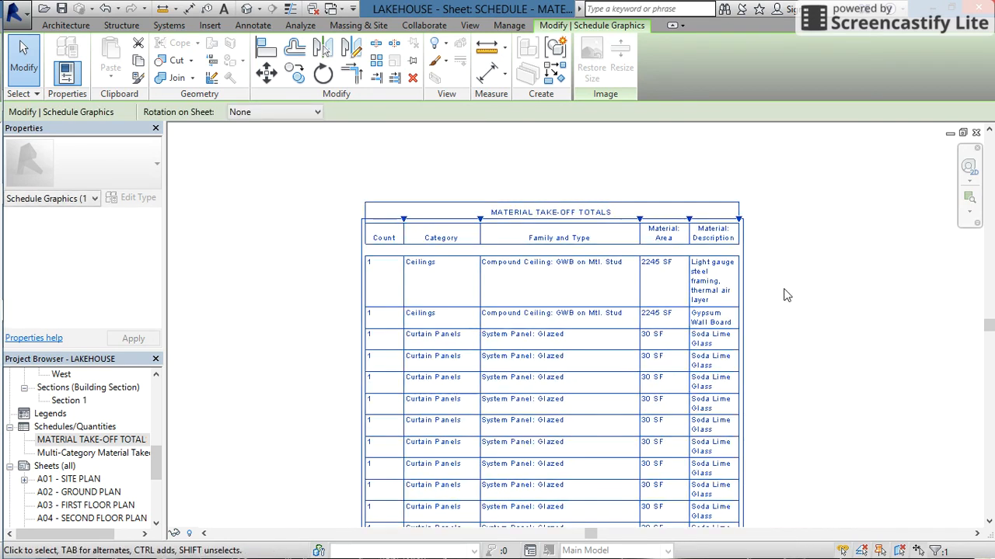
{"action": "left_click_drag", "start_coordinate": [739, 223], "coordinate": [874, 216]}
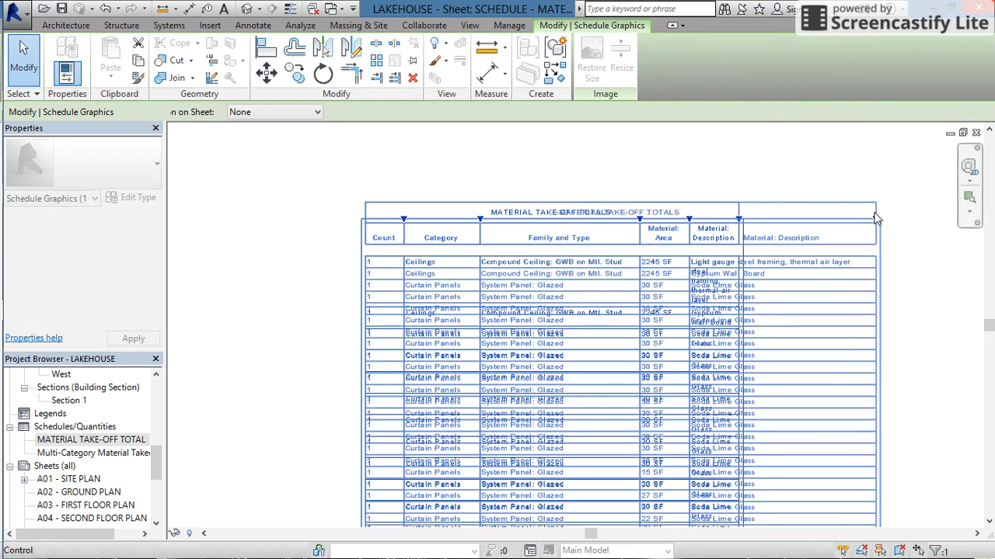
{"action": "scroll", "coordinate": [625, 350], "scroll_direction": "down", "scroll_amount": 3}
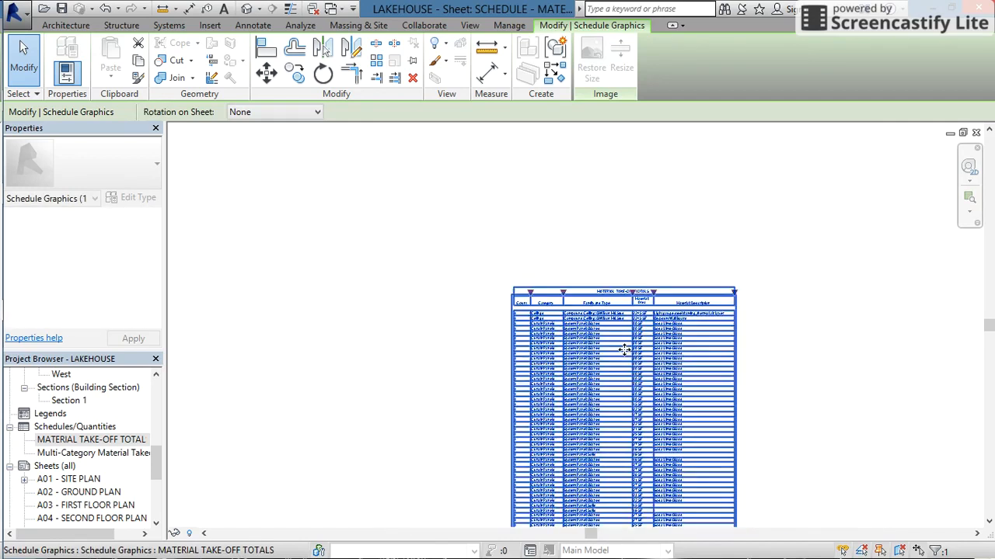
{"action": "left_click", "coordinate": [770, 450]}
{"action": "middle_click_drag", "start_coordinate": [766, 431], "coordinate": [686, 226]}
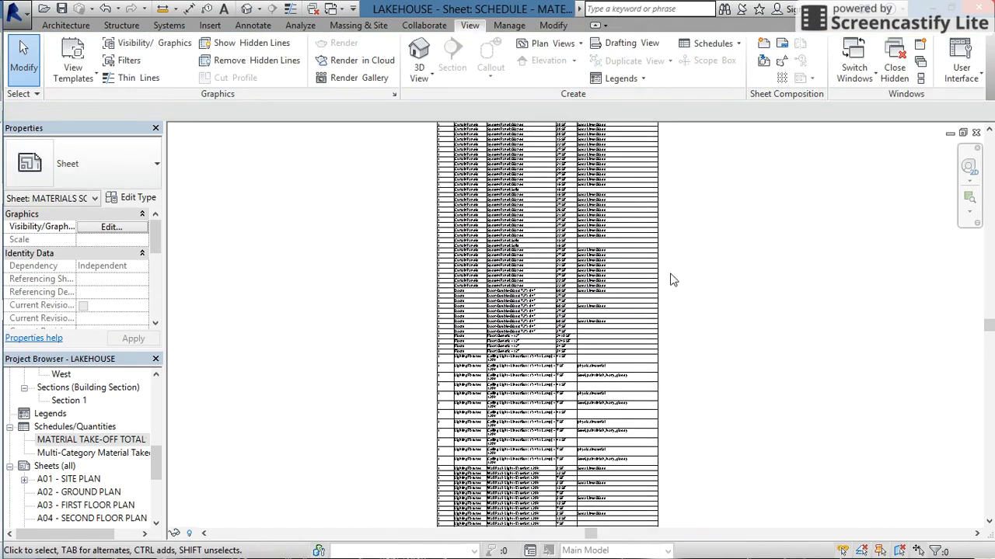
{"action": "middle_click_drag", "start_coordinate": [715, 423], "coordinate": [732, 357]}
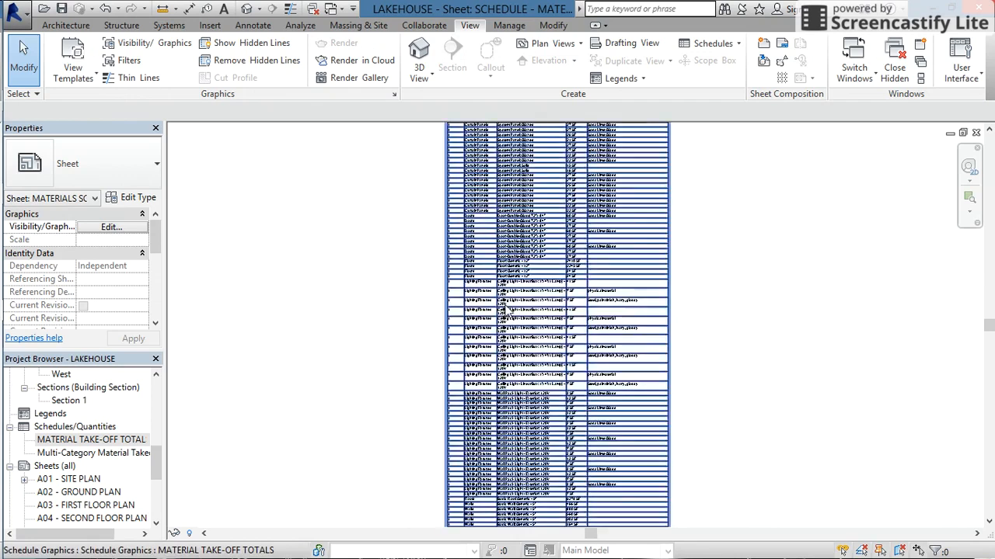
Step: Widen the placed schedule's Family and Type column so the Ceiling Light entries under Lighting Fixtures fit on one line
{"action": "scroll", "coordinate": [512, 303], "scroll_direction": "up", "scroll_amount": 4}
{"action": "scroll", "coordinate": [512, 303], "scroll_direction": "down", "scroll_amount": 4}
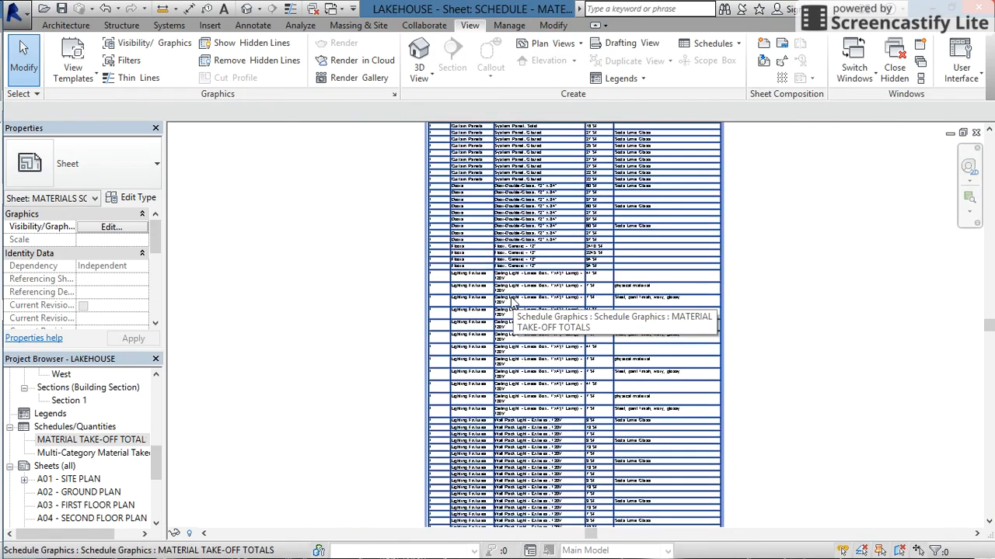
{"action": "scroll", "coordinate": [573, 247], "scroll_direction": "down", "scroll_amount": 2}
{"action": "middle_click_drag", "start_coordinate": [579, 275], "coordinate": [582, 419]}
{"action": "scroll", "coordinate": [574, 321], "scroll_direction": "up", "scroll_amount": 2}
{"action": "scroll", "coordinate": [529, 267], "scroll_direction": "up", "scroll_amount": 4}
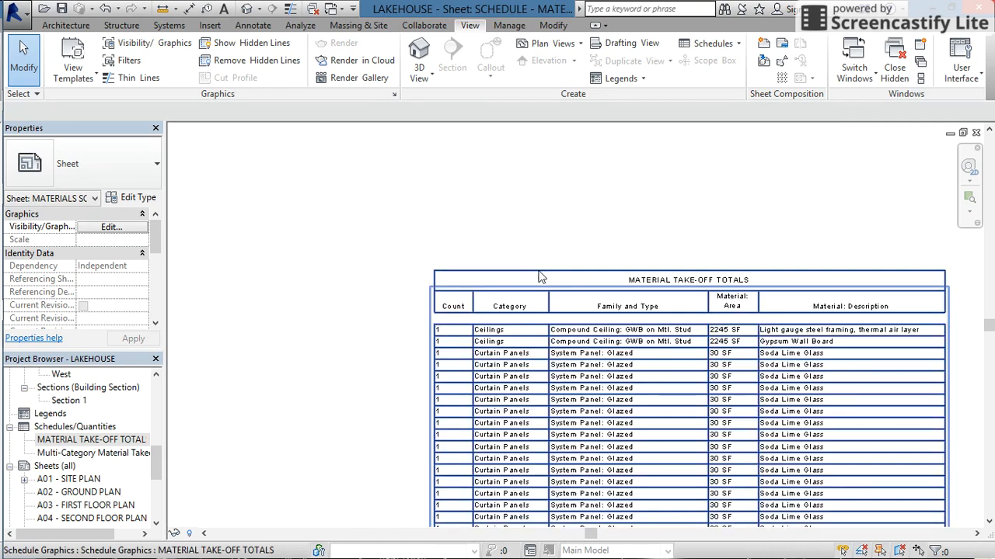
{"action": "left_click", "coordinate": [587, 301]}
{"action": "left_click_drag", "start_coordinate": [708, 296], "coordinate": [757, 286]}
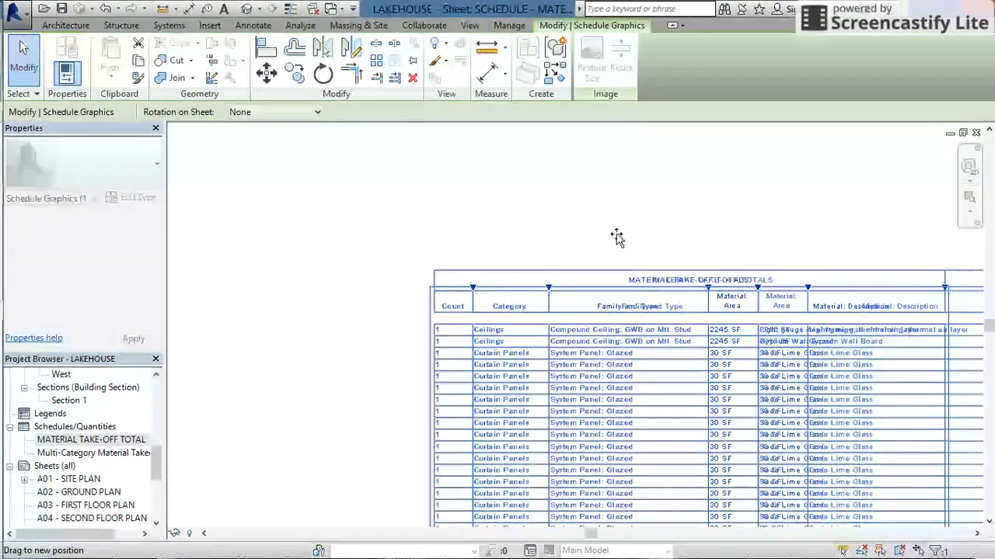
Step: Try to move the MATERIAL TAKE-OFF TOTALS schedule down onto the sheet, and cancel the resulting column resize
{"action": "scroll", "coordinate": [555, 226], "scroll_direction": "down", "scroll_amount": 5}
{"action": "scroll", "coordinate": [561, 246], "scroll_direction": "down", "scroll_amount": 3}
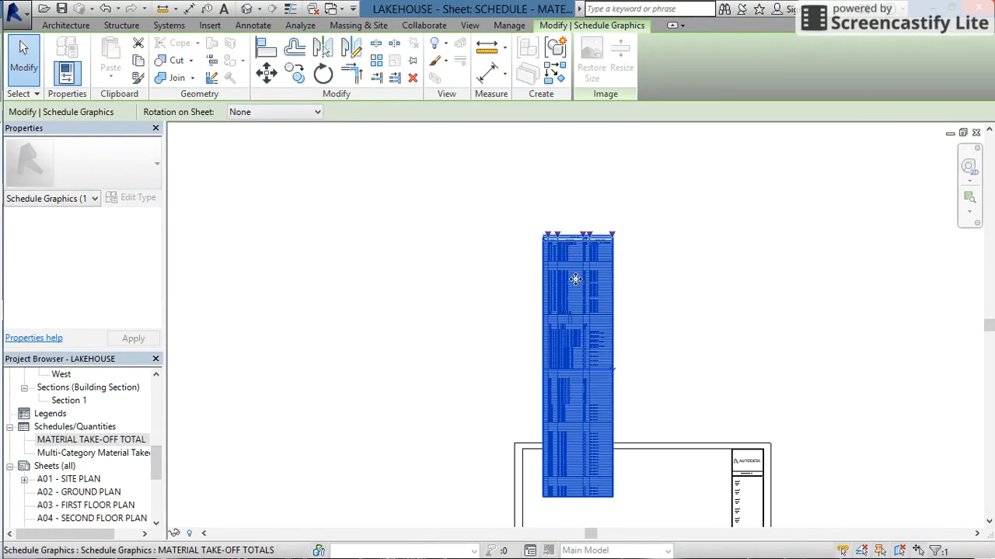
{"action": "scroll", "coordinate": [575, 503], "scroll_direction": "up", "scroll_amount": 5}
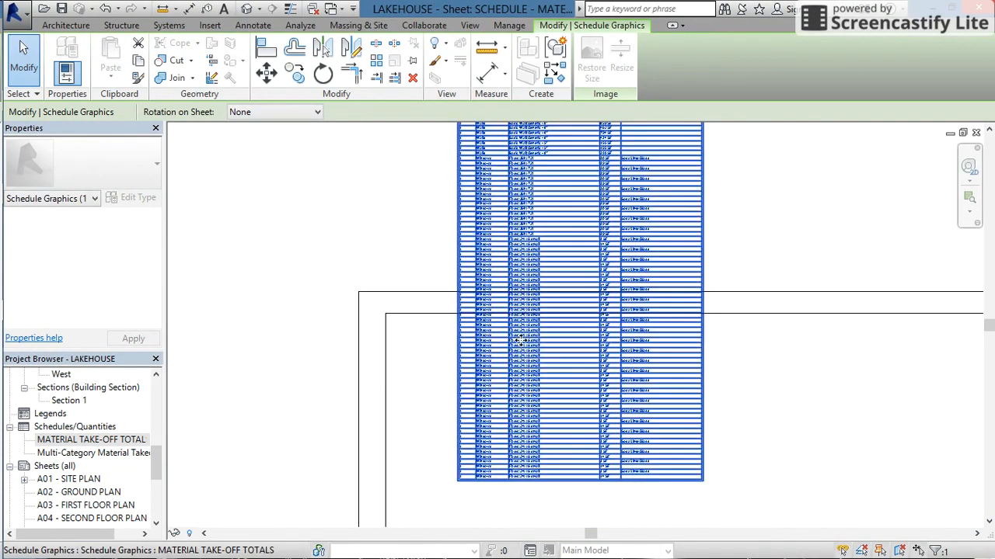
{"action": "scroll", "coordinate": [521, 340], "scroll_direction": "down", "scroll_amount": 3}
{"action": "scroll", "coordinate": [575, 311], "scroll_direction": "down", "scroll_amount": 5}
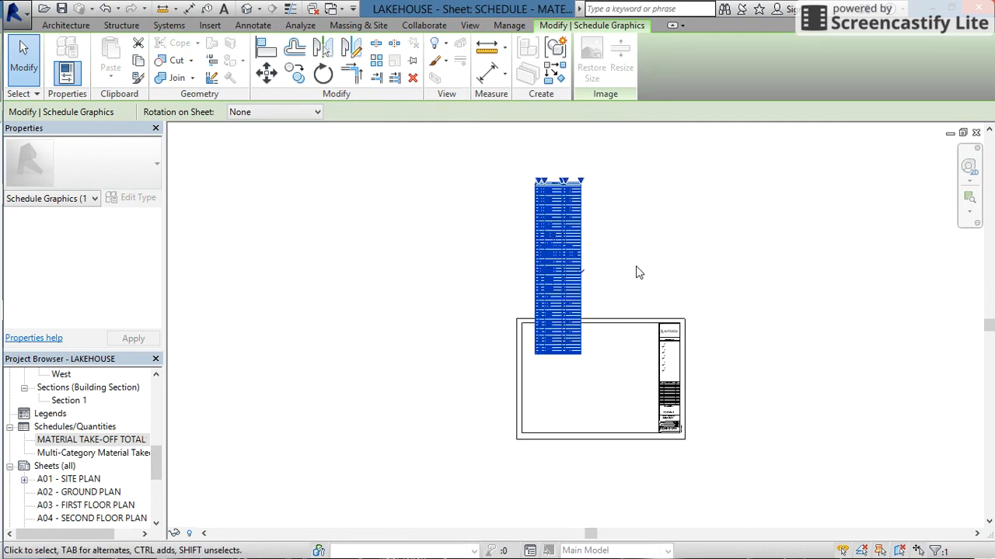
{"action": "left_click", "coordinate": [628, 250]}
{"action": "left_click", "coordinate": [542, 193]}
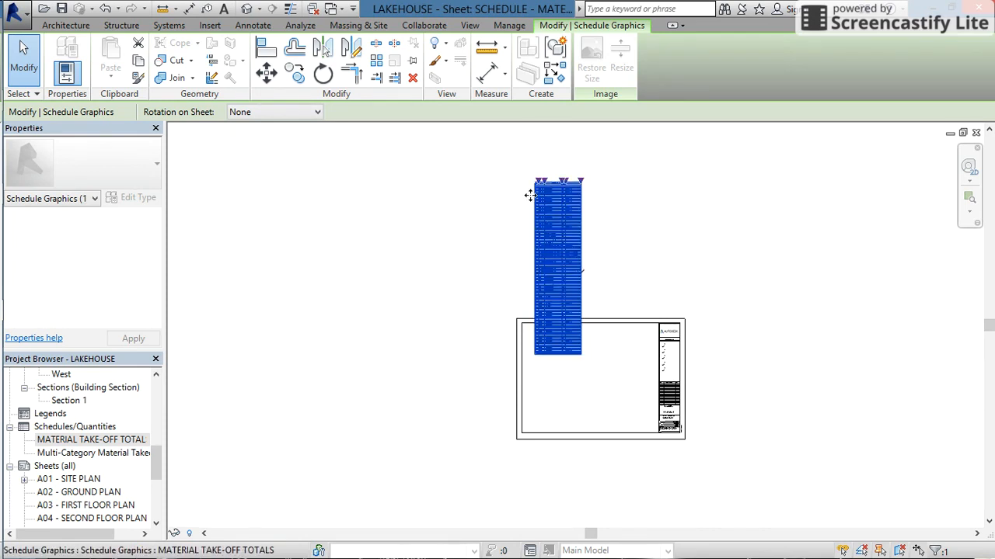
{"action": "scroll", "coordinate": [529, 195], "scroll_direction": "up", "scroll_amount": 4}
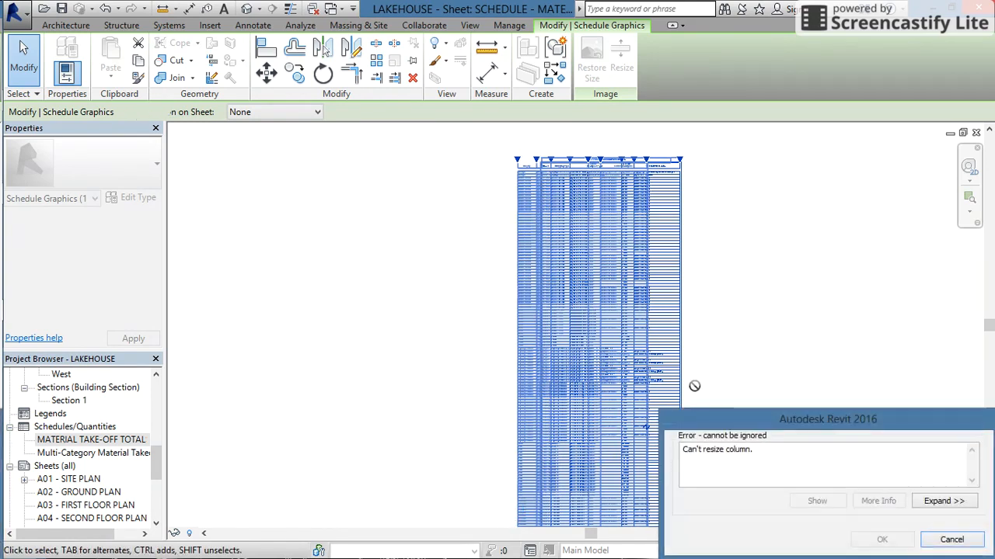
{"action": "left_click", "coordinate": [951, 538]}
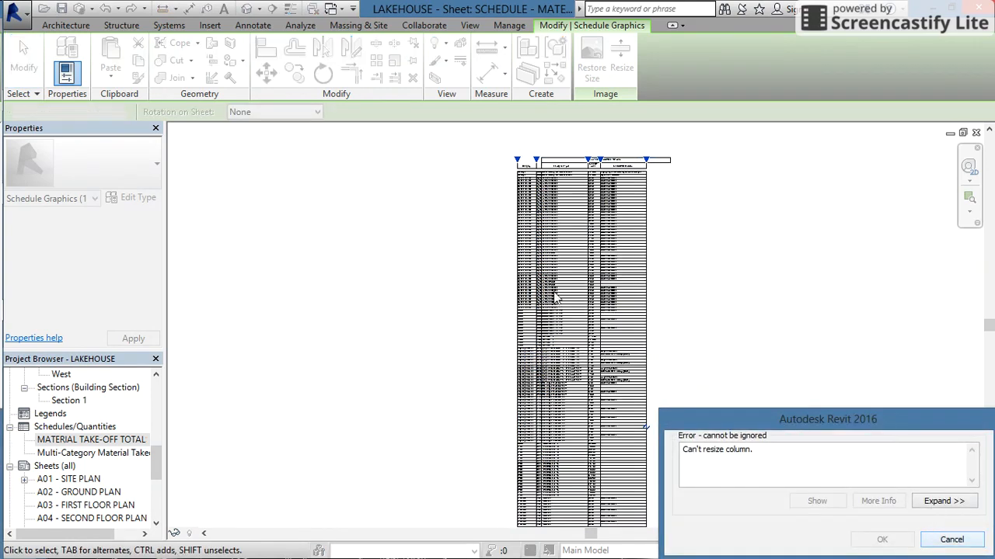
Step: Move the schedule down onto the sheet so its title sits just inside the upper-left corner of the title block border
{"action": "left_click", "coordinate": [542, 256]}
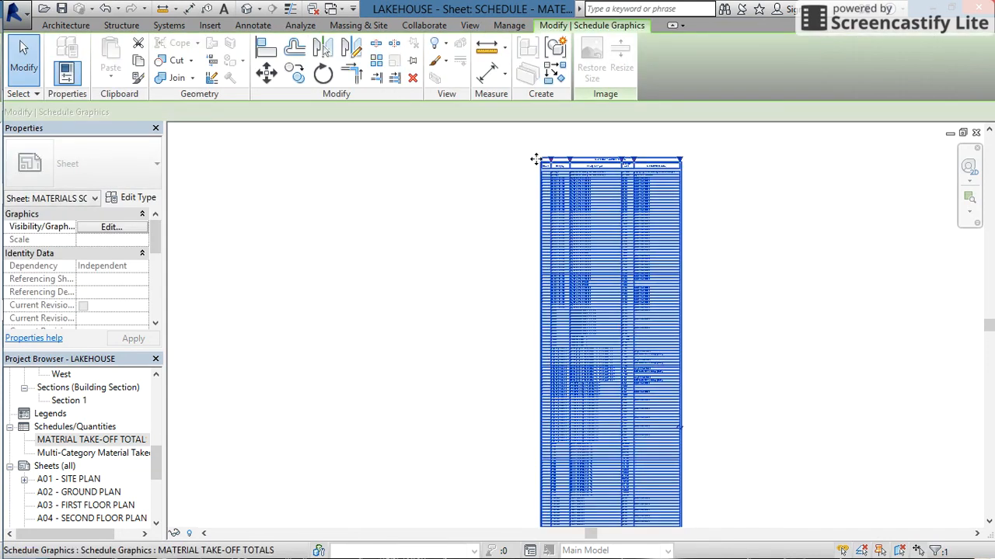
{"action": "left_click_drag", "start_coordinate": [536, 159], "coordinate": [547, 165]}
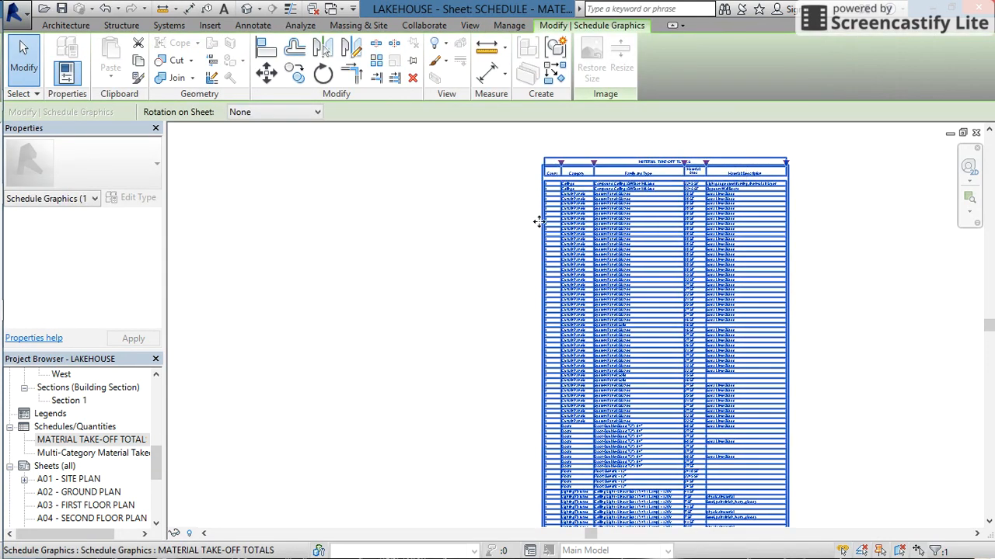
{"action": "left_click_drag", "start_coordinate": [544, 424], "coordinate": [537, 432]}
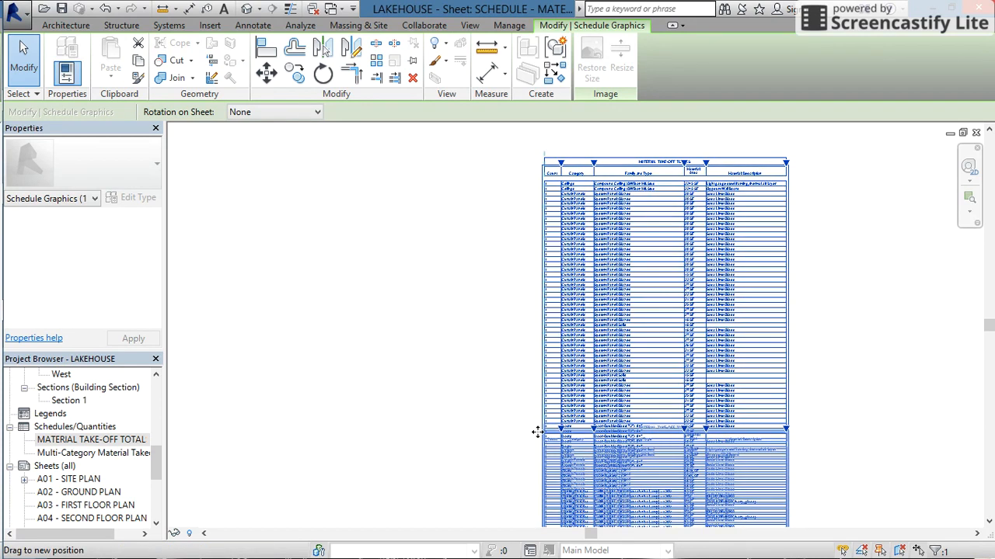
{"action": "left_click_drag", "start_coordinate": [538, 473], "coordinate": [536, 471]}
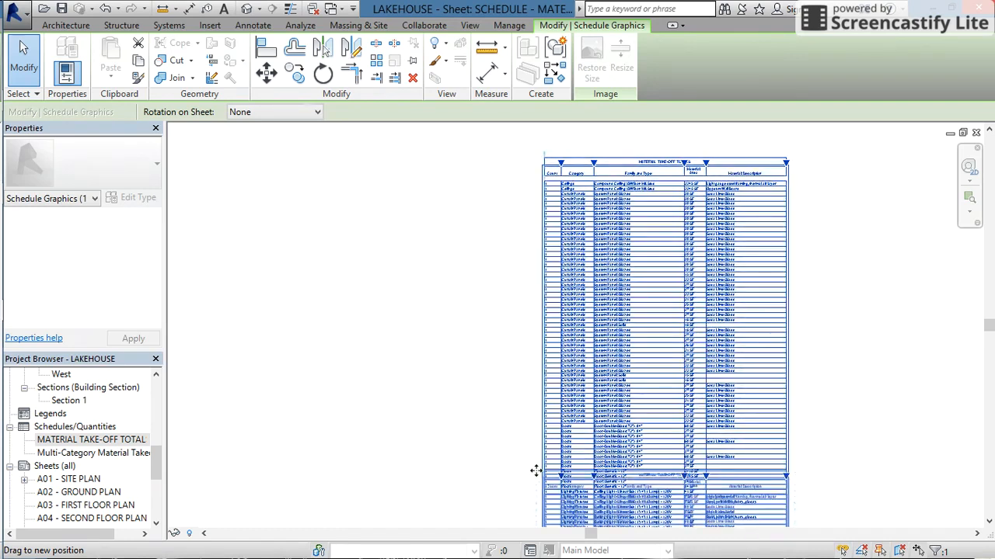
{"action": "scroll", "coordinate": [536, 471], "scroll_direction": "down", "scroll_amount": 2}
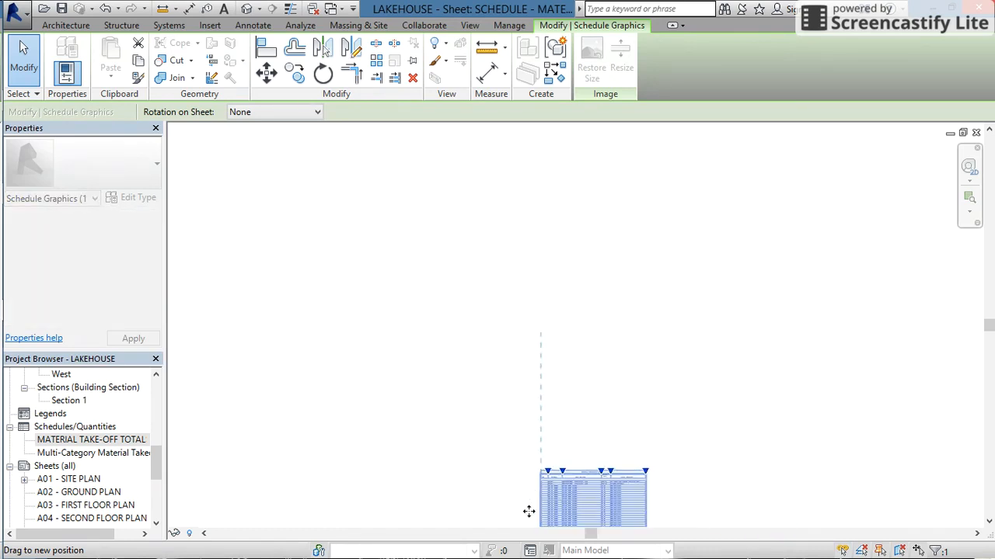
{"action": "scroll", "coordinate": [528, 518], "scroll_direction": "down", "scroll_amount": 2}
{"action": "middle_click_drag", "start_coordinate": [528, 518], "coordinate": [578, 270]}
{"action": "left_click_drag", "start_coordinate": [578, 271], "coordinate": [544, 234]}
{"action": "left_click", "coordinate": [561, 273]}
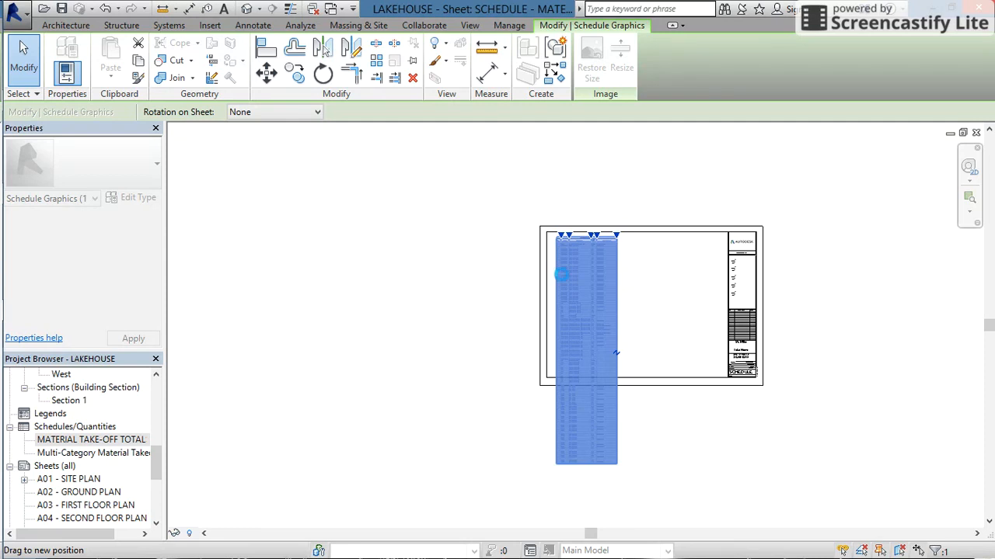
{"action": "left_click_drag", "start_coordinate": [481, 282], "coordinate": [482, 286]}
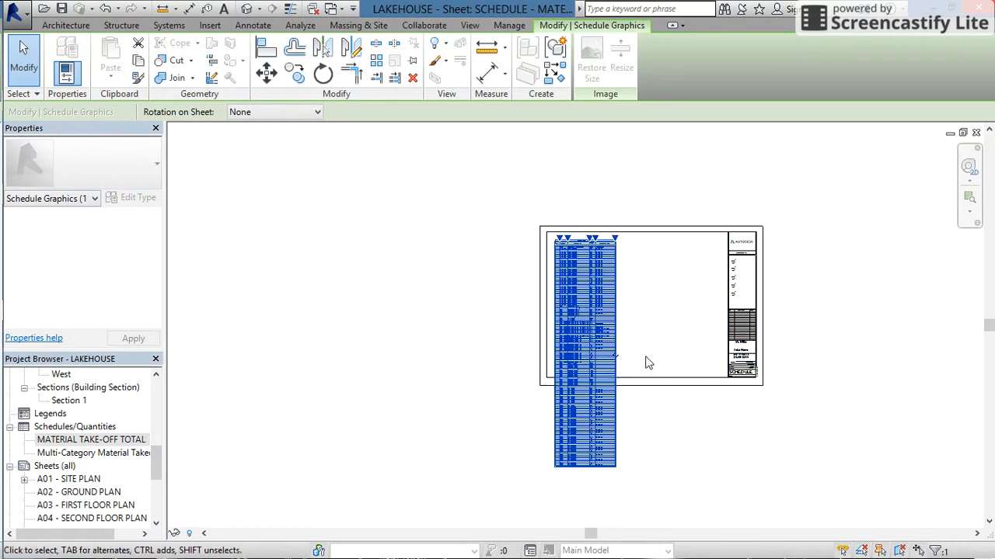
Step: Split the schedule about halfway down into two side-by-side segments that fit within the sheet border, and deselect it
{"action": "scroll", "coordinate": [615, 364], "scroll_direction": "up", "scroll_amount": 4}
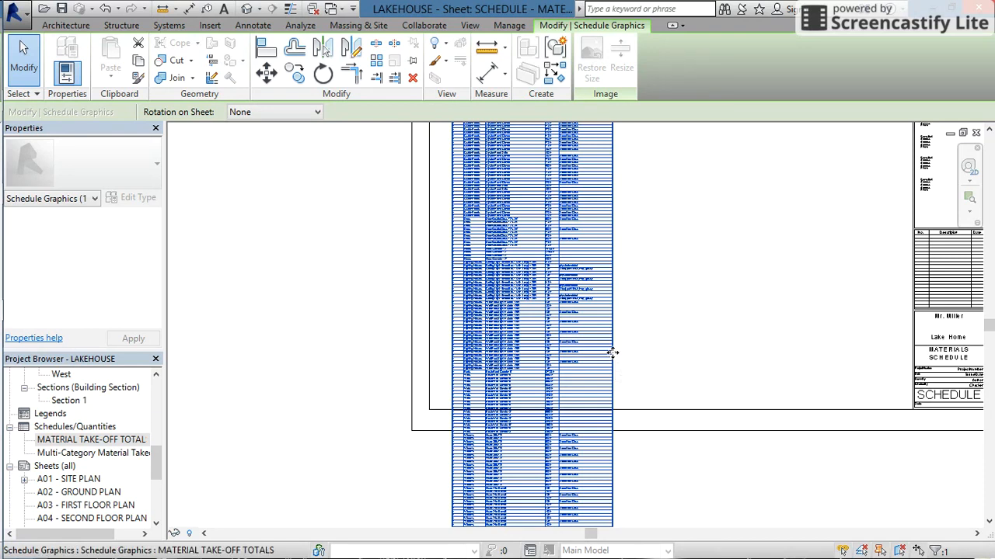
{"action": "scroll", "coordinate": [635, 420], "scroll_direction": "down", "scroll_amount": 3}
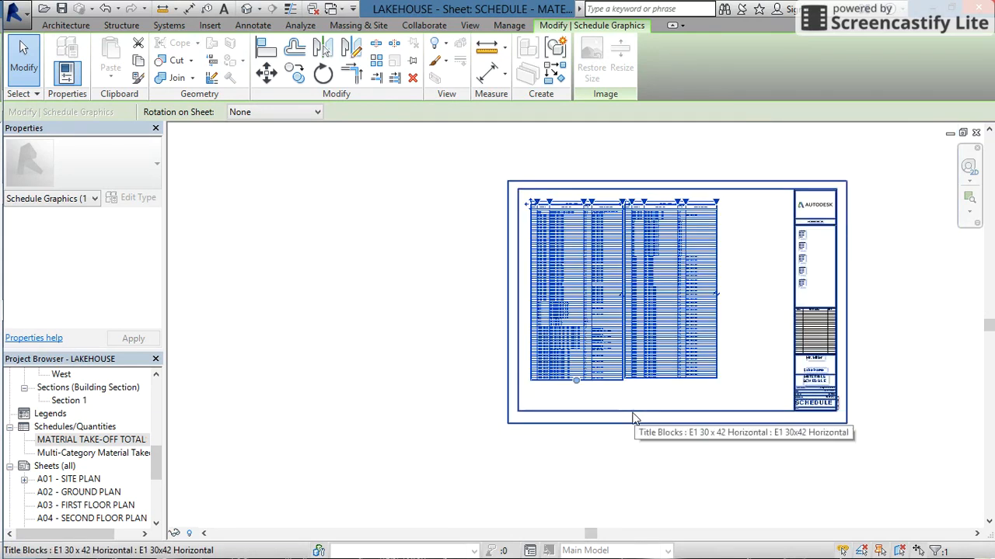
{"action": "left_click", "coordinate": [753, 339]}
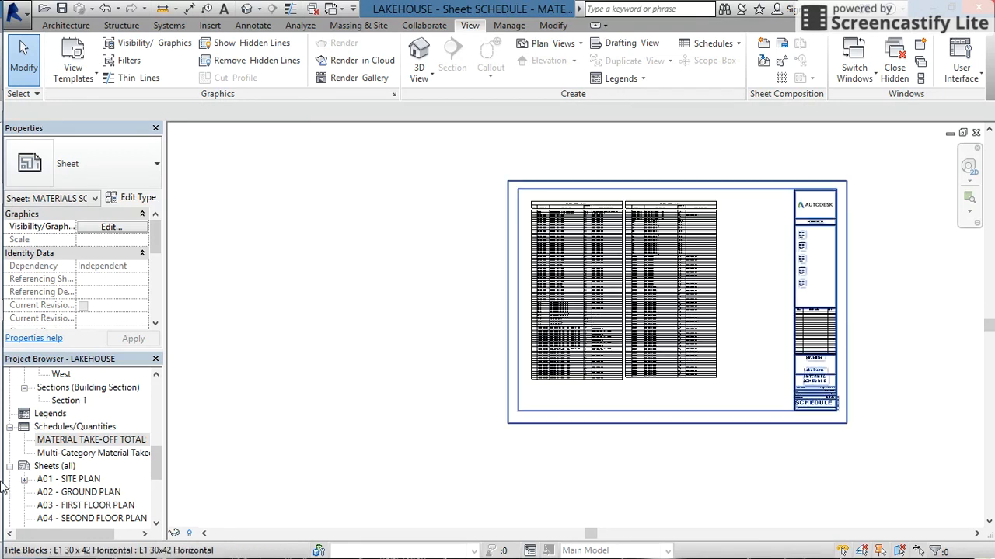
{"action": "mouse_move", "coordinate": [4, 122]}
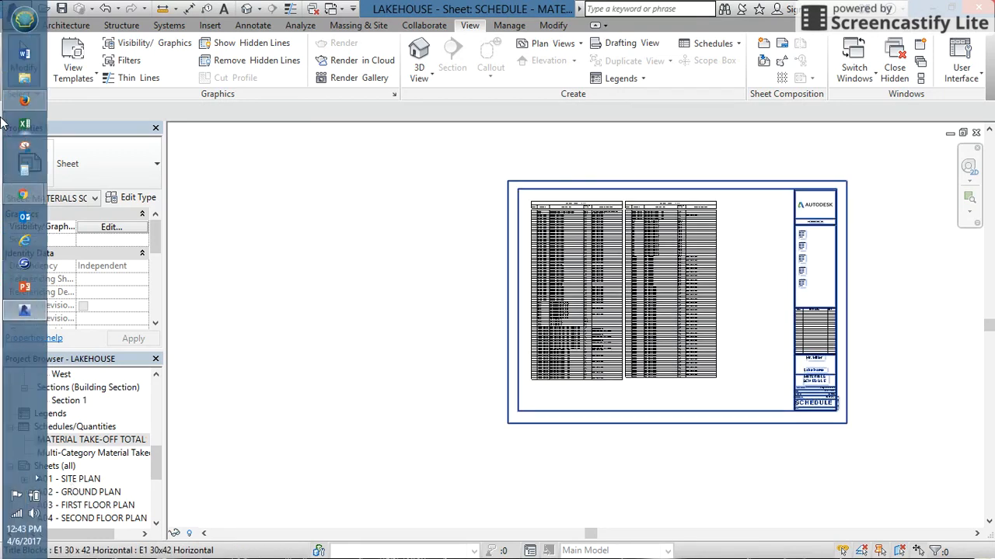